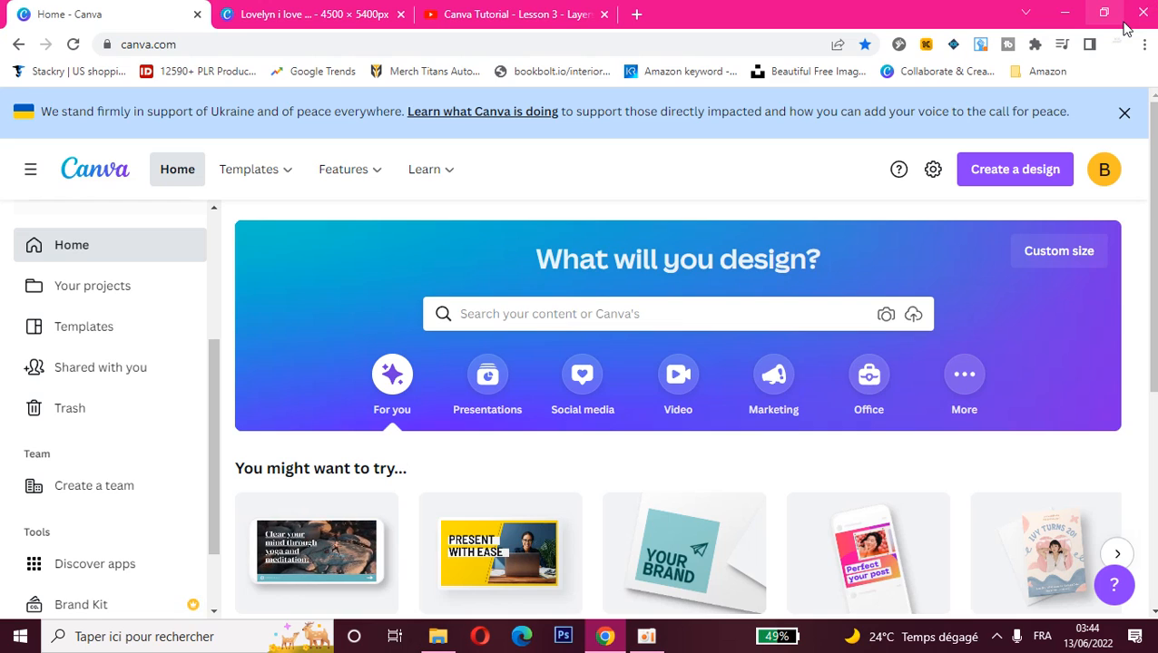
# - Create a new custom-size design measuring 10.16 × 10.16 cm
pyautogui.click(1007, 172)
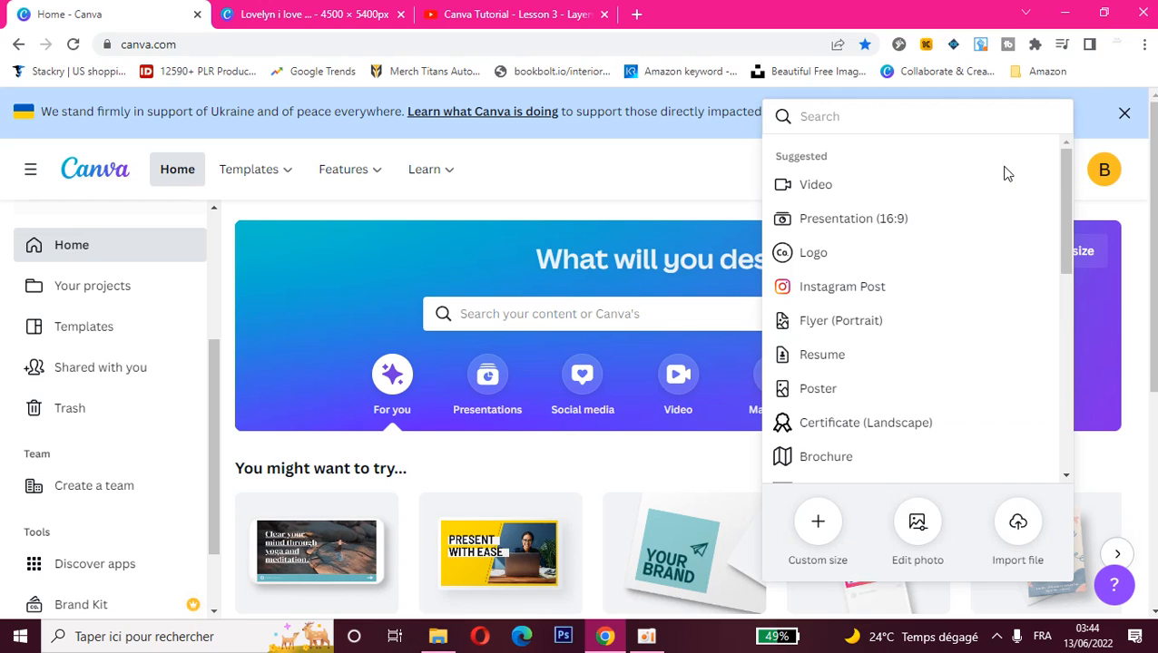
pyautogui.click(817, 521)
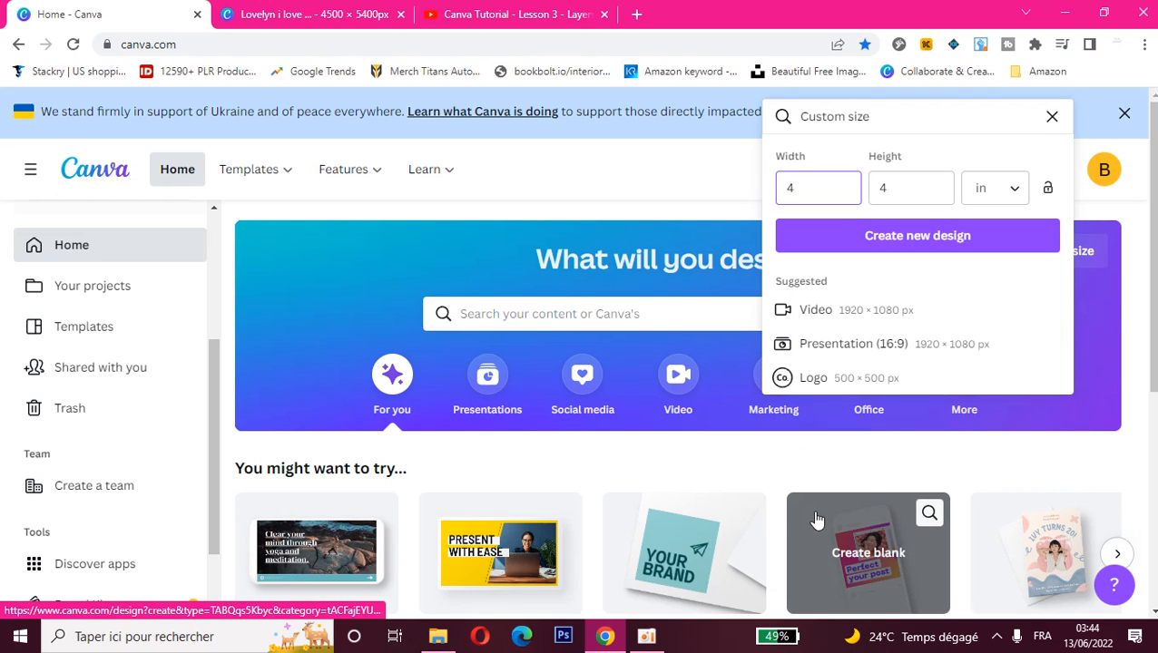
pyautogui.click(1018, 195)
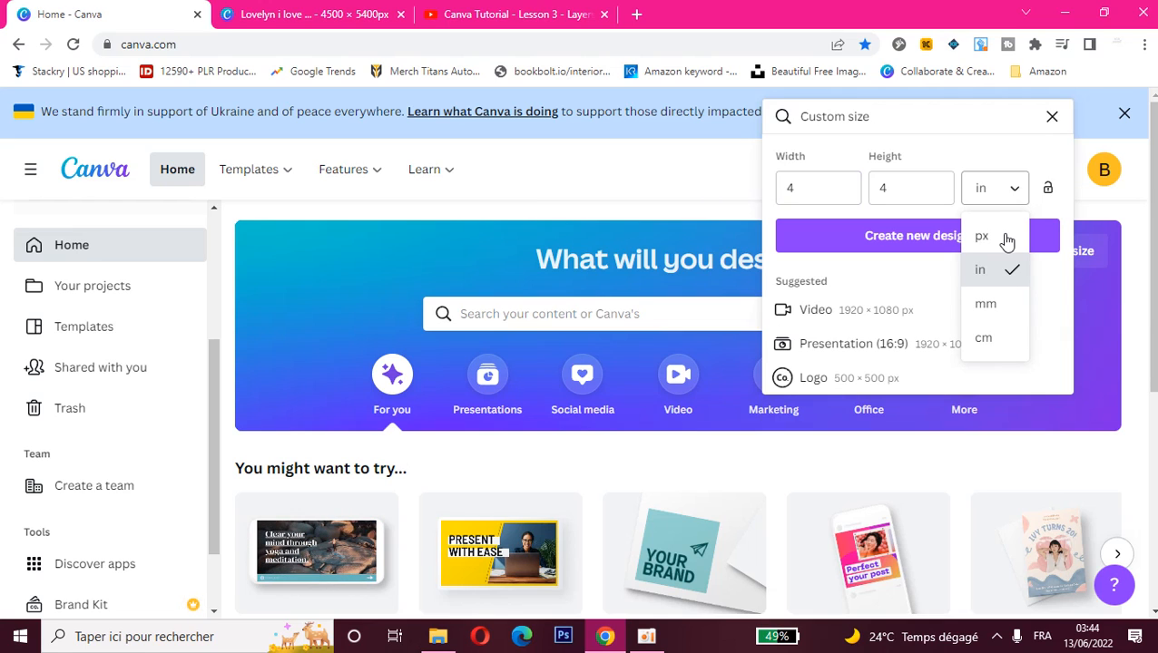
pyautogui.click(989, 338)
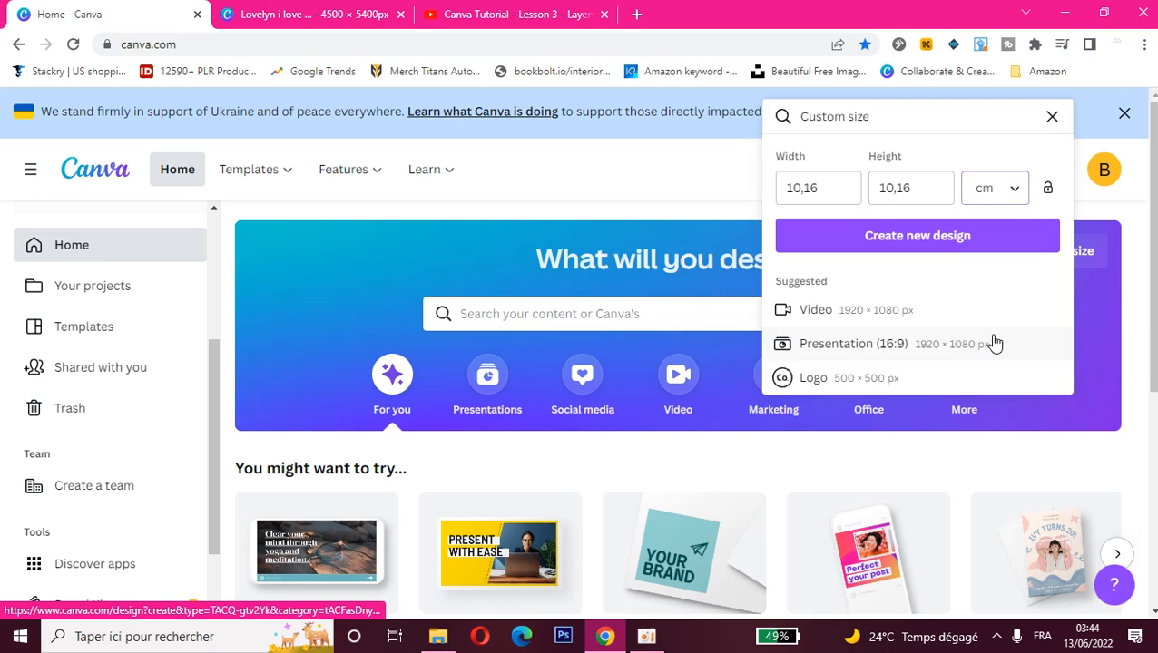
pyautogui.click(949, 250)
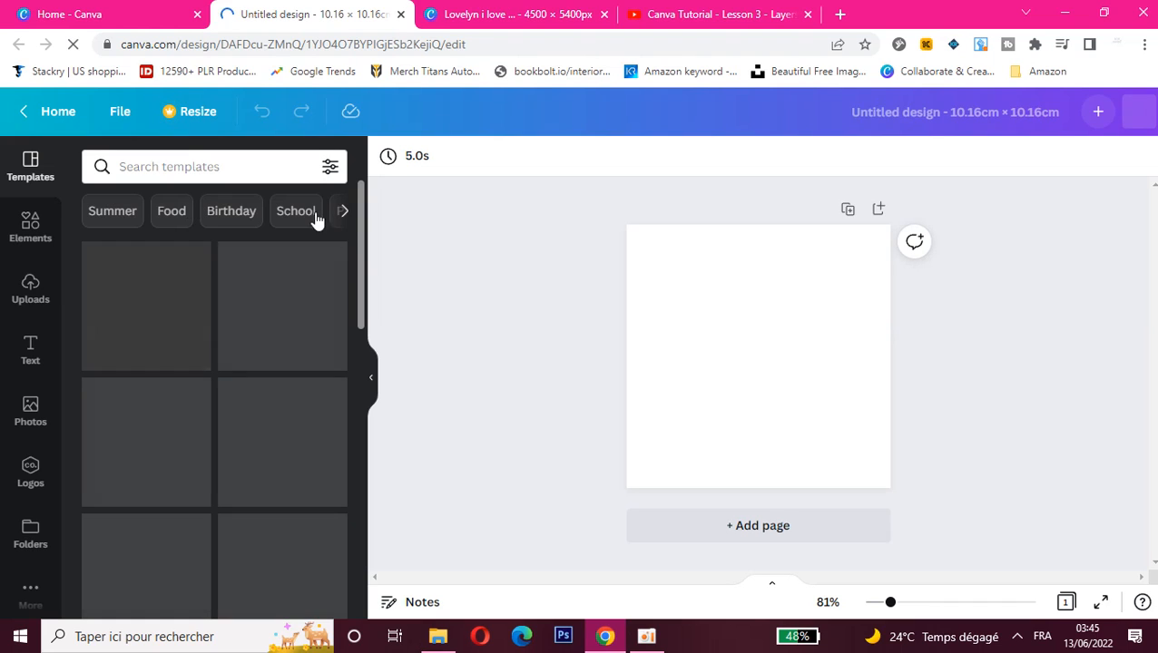
# - Browse the template categories and apply the "Laurel & Daisy" soap template to the blank page
pyautogui.click(347, 218)
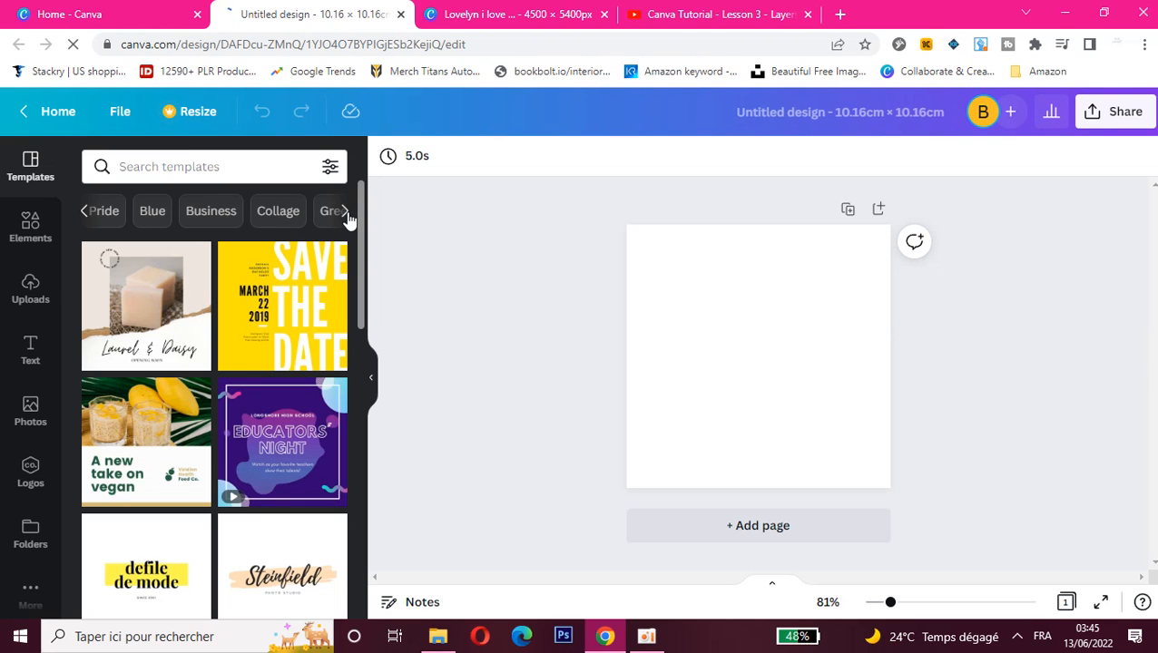
pyautogui.click(346, 214)
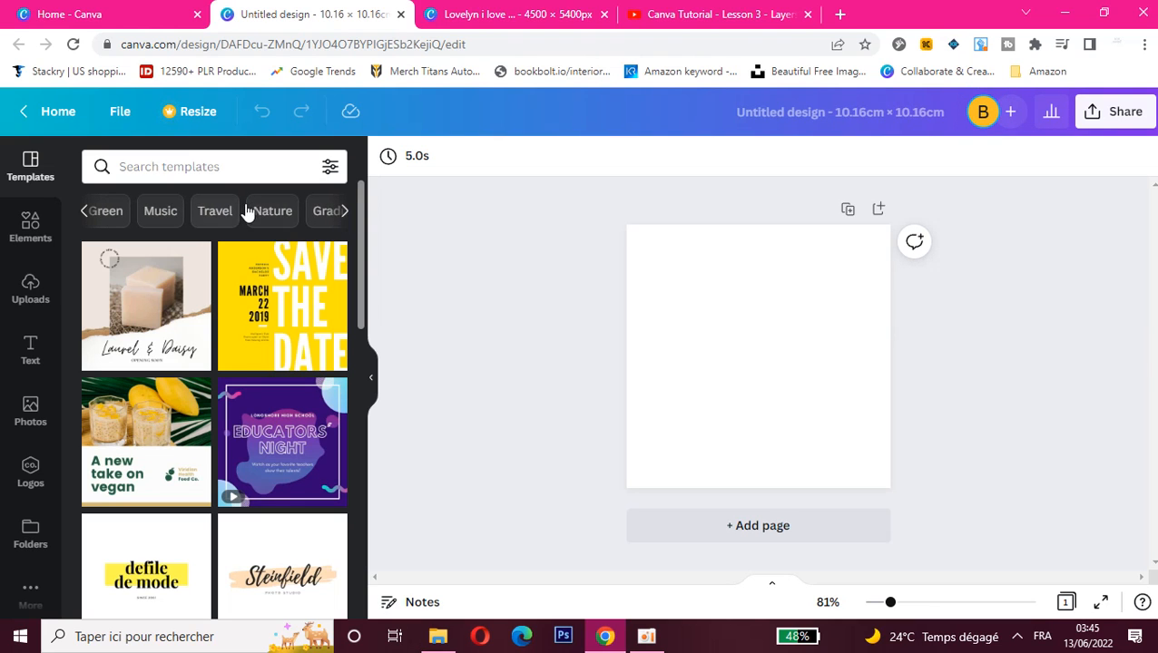
pyautogui.click(194, 300)
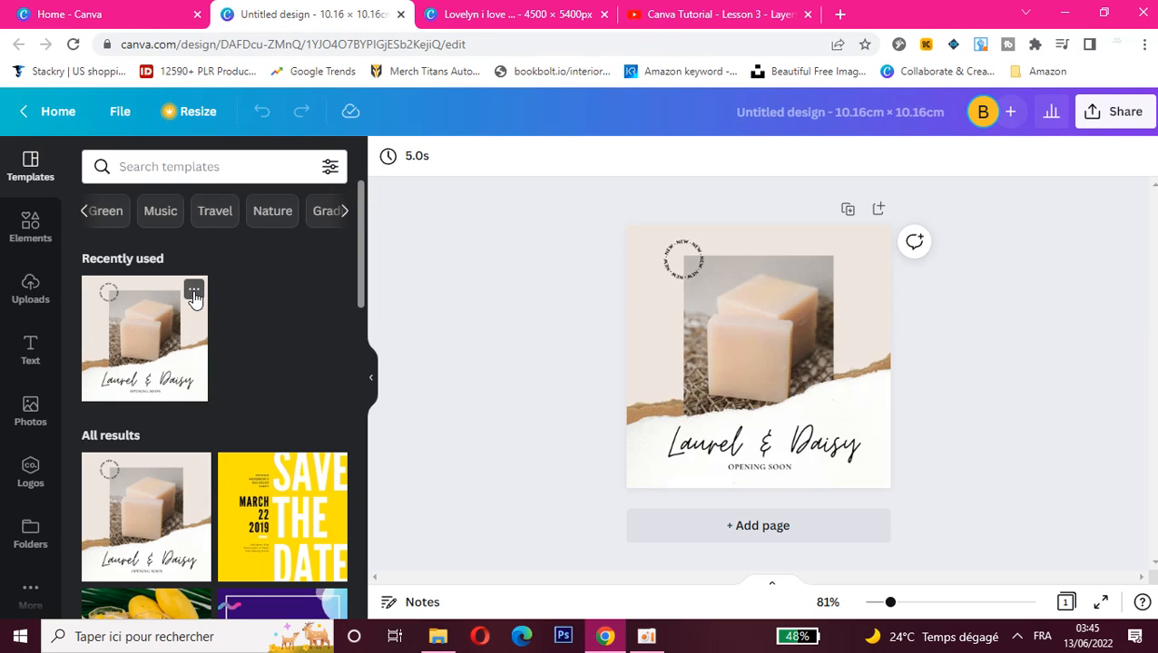
# - Move the soap photo slightly down and to the right, and deselect it
pyautogui.click(796, 368)
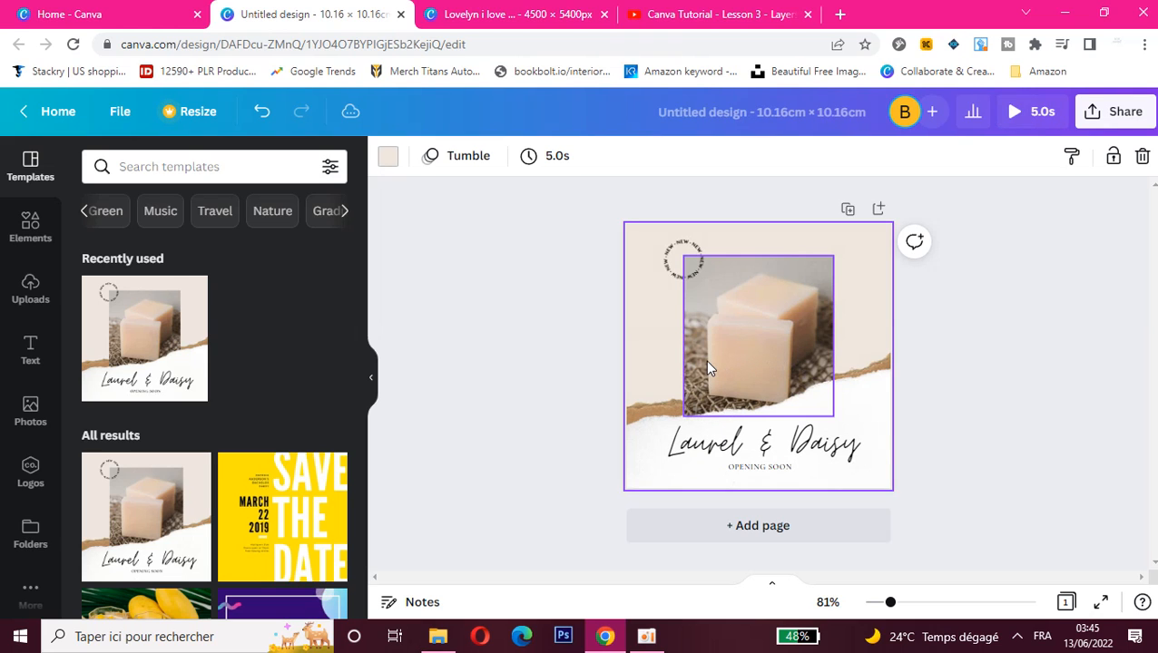
pyautogui.moveTo(778, 361); pyautogui.dragTo(807, 372)
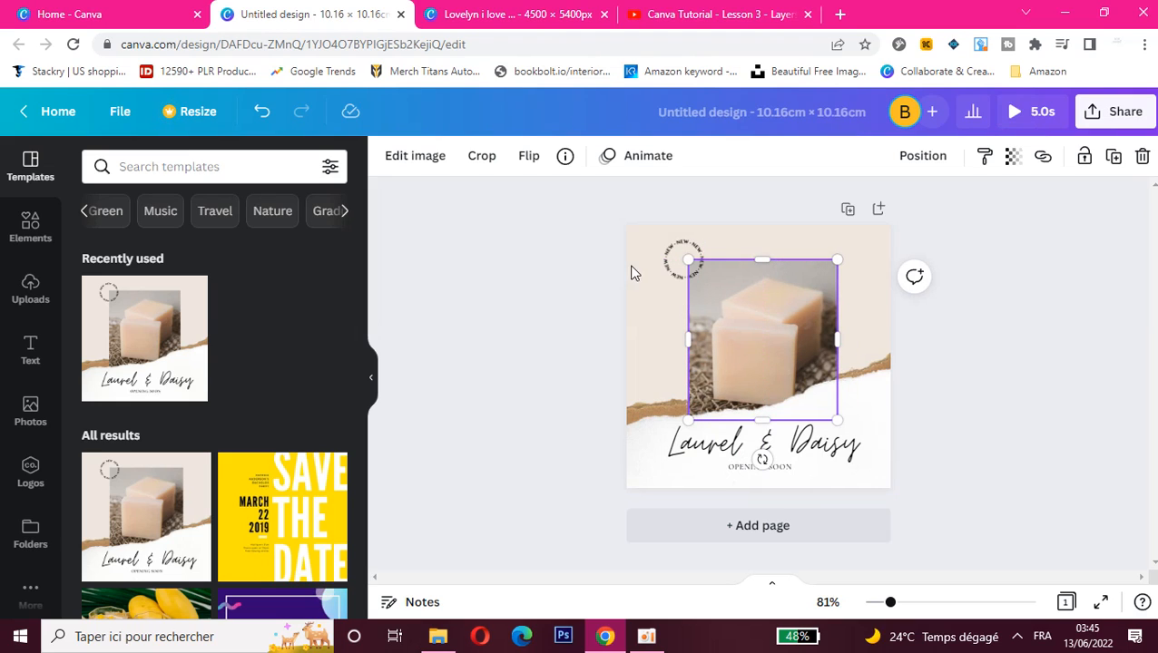
pyautogui.click(660, 317)
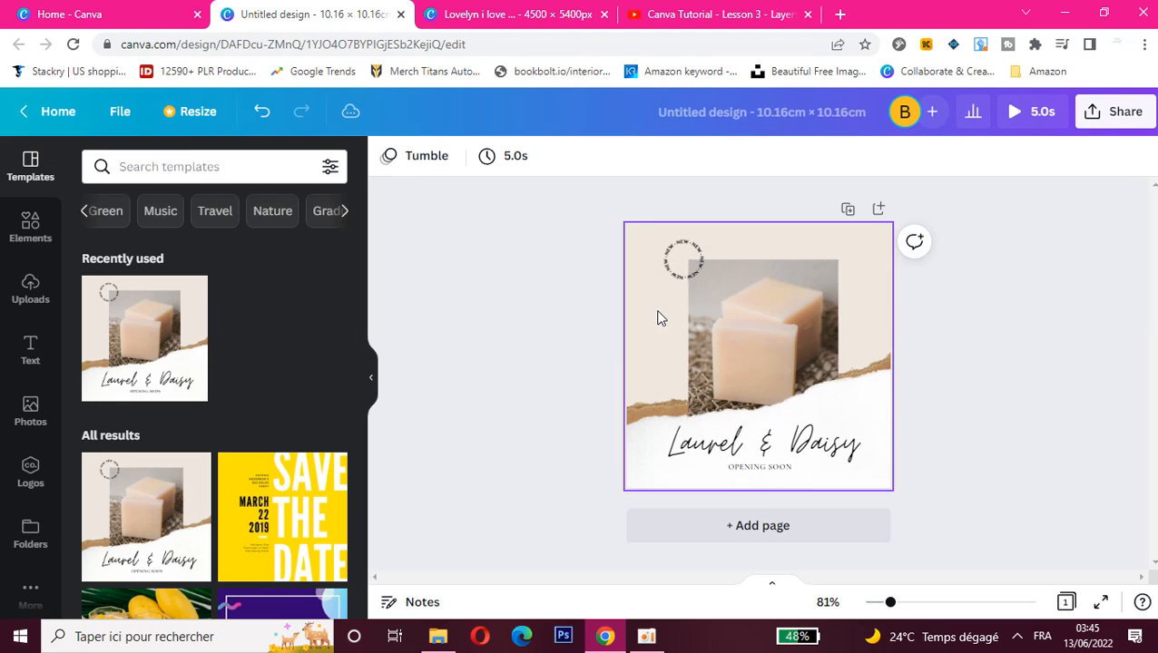
# - Move the "Laurel & Daisy" heading slightly up, and select the "OPENING SOON" text below it
pyautogui.click(711, 446)
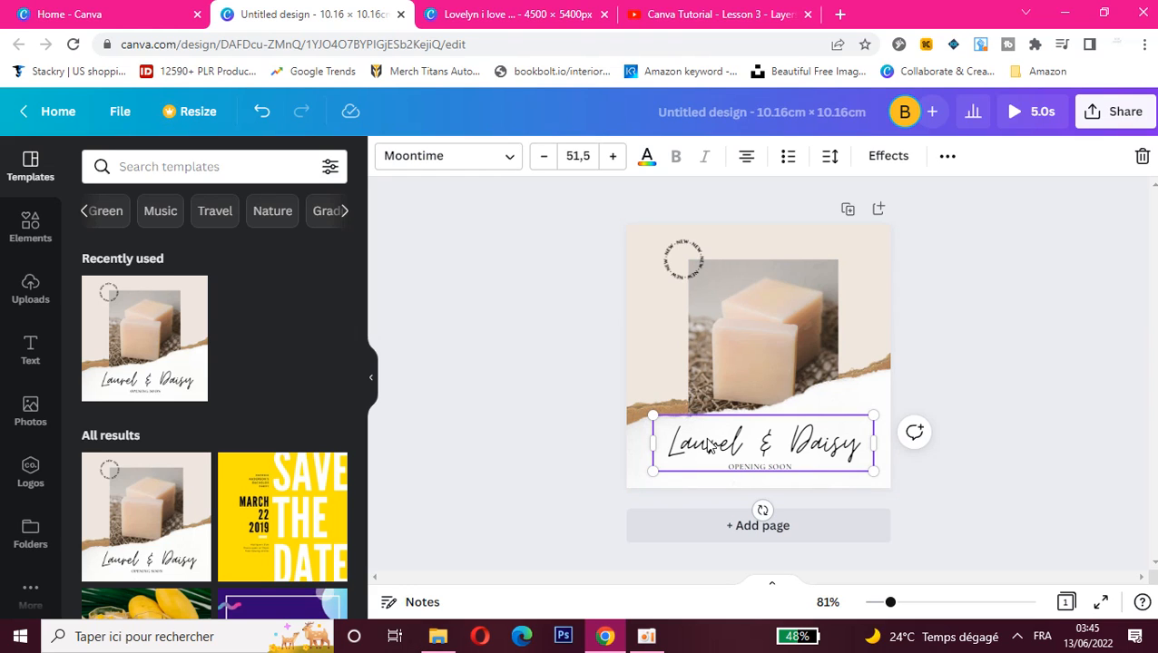
pyautogui.moveTo(704, 426)
pyautogui.mouseDown()
pyautogui.moveTo(703, 401)
pyautogui.moveTo(707, 432)
pyautogui.mouseUp()
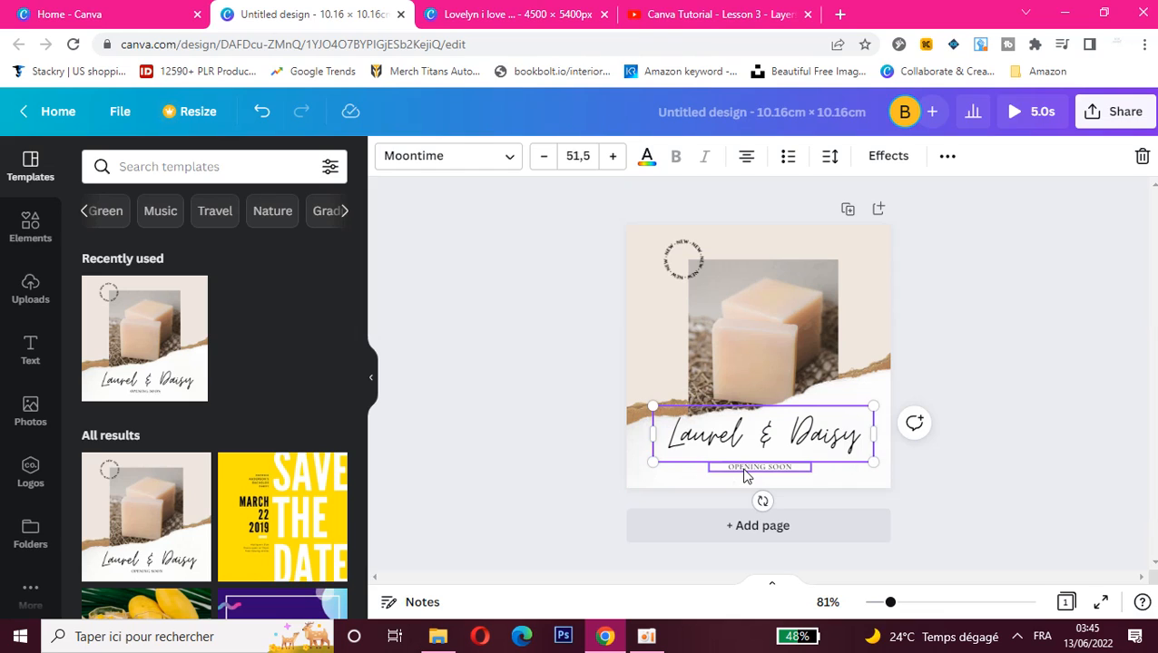
pyautogui.click(745, 469)
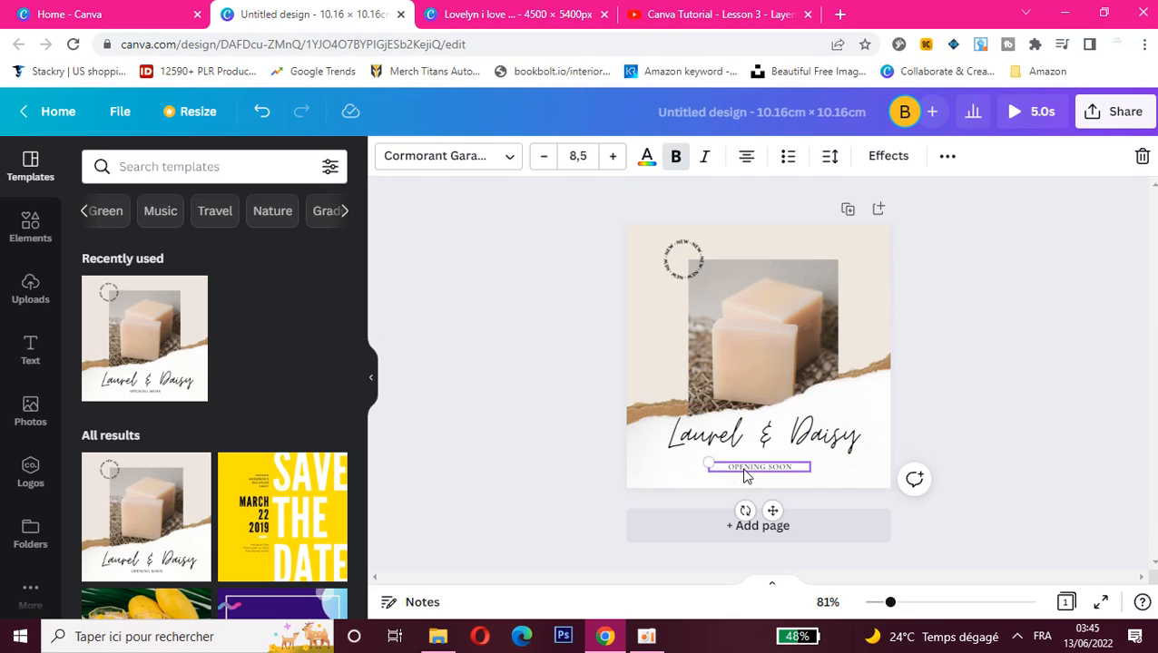
# - Add a blank second page and delete it again
pyautogui.click(878, 210)
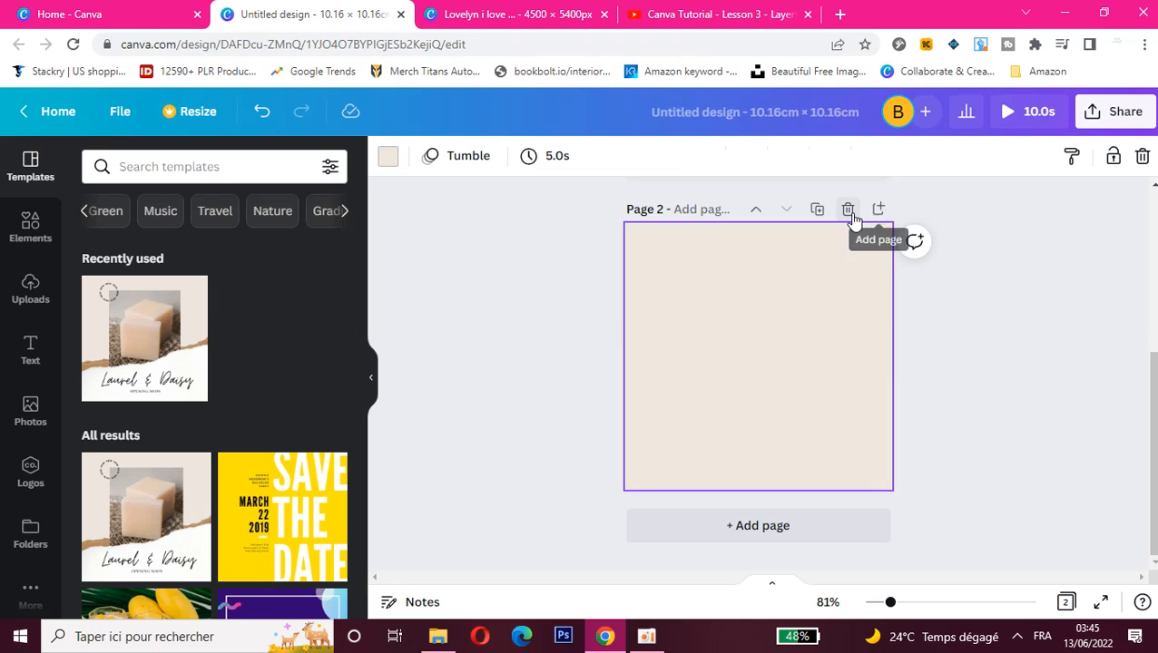
pyautogui.click(850, 215)
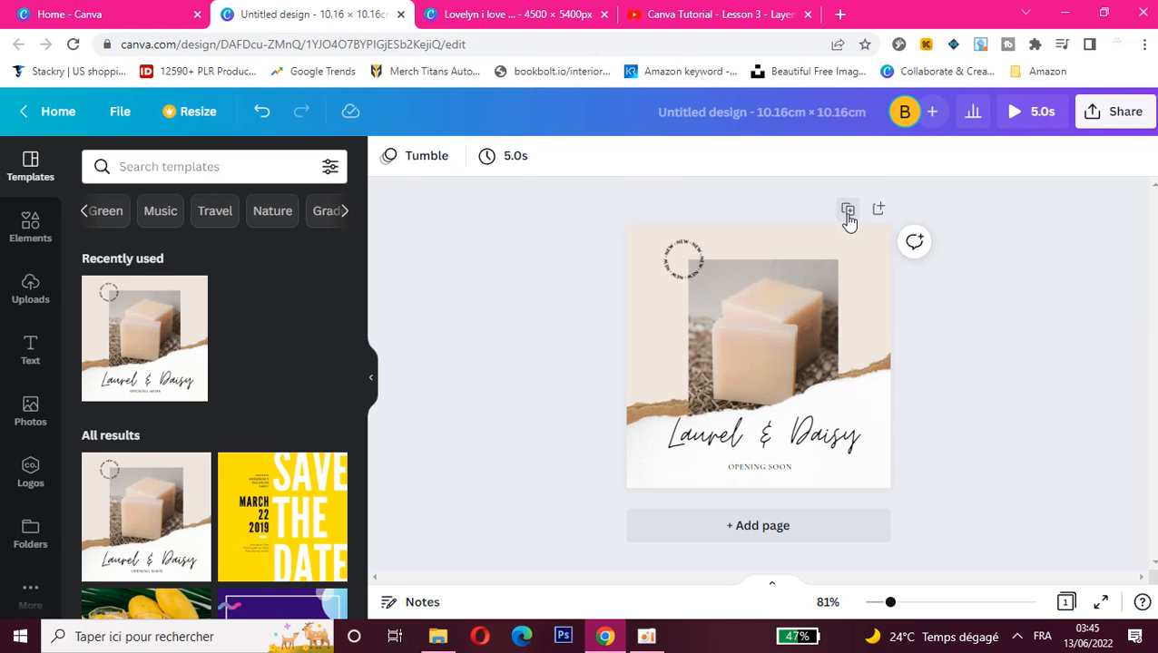
# - Duplicate the soap page and move the duplicate up to the first page position
pyautogui.click(848, 214)
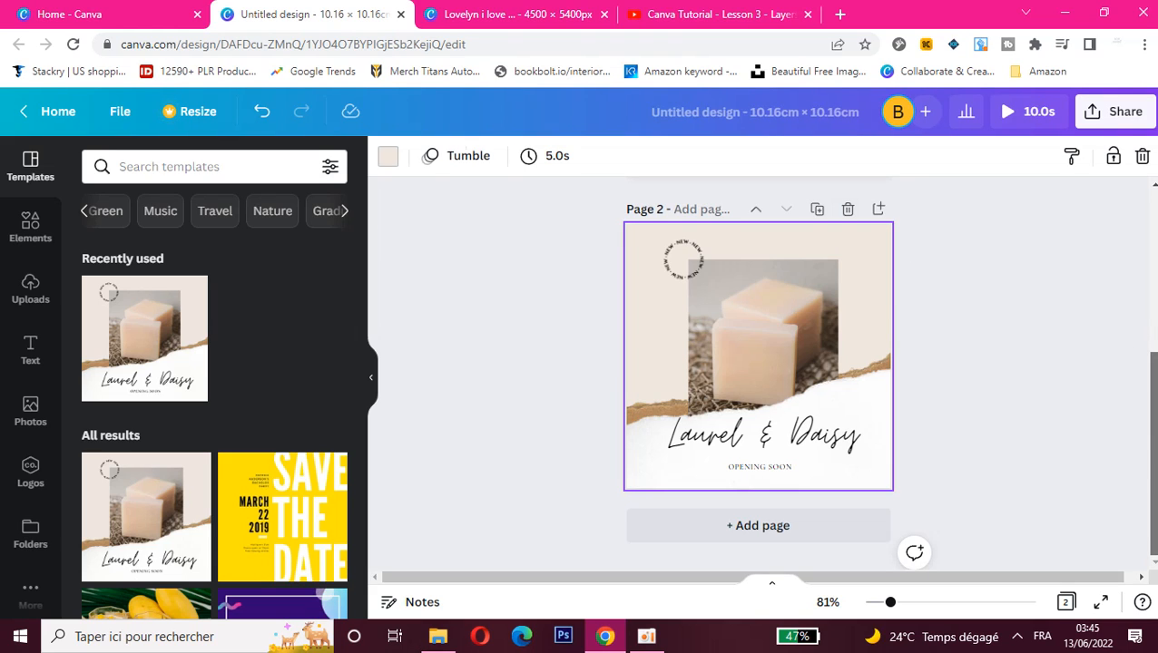
pyautogui.scroll(2, 757, 372)
pyautogui.moveTo(1154, 379); pyautogui.dragTo(1154, 349)
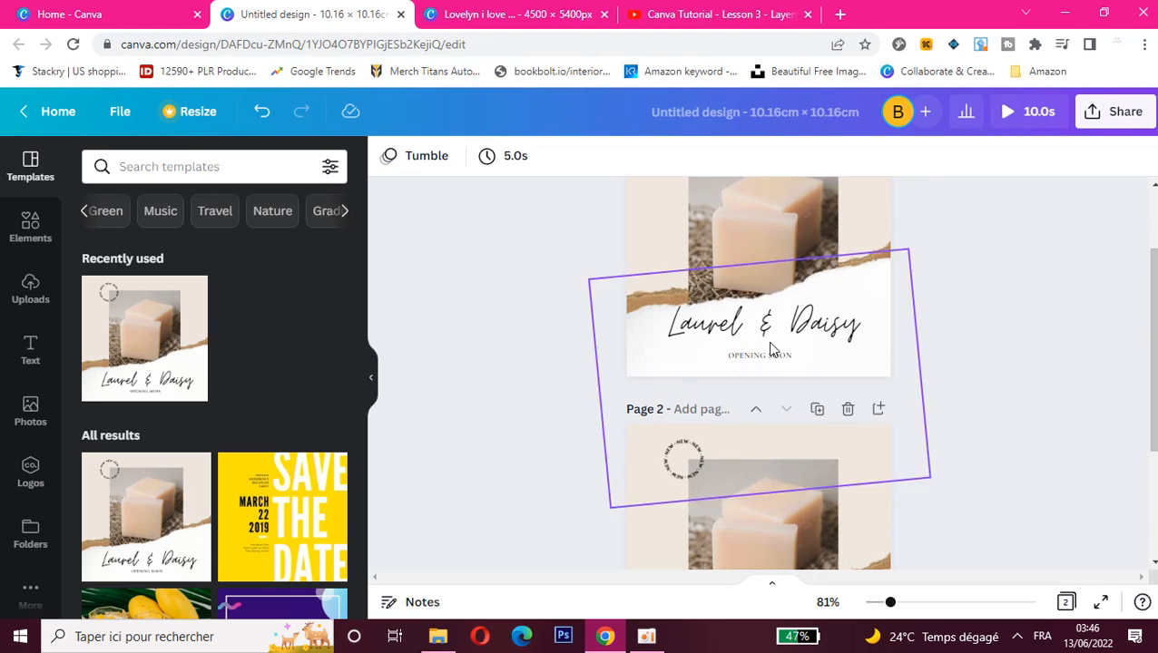
pyautogui.click(754, 409)
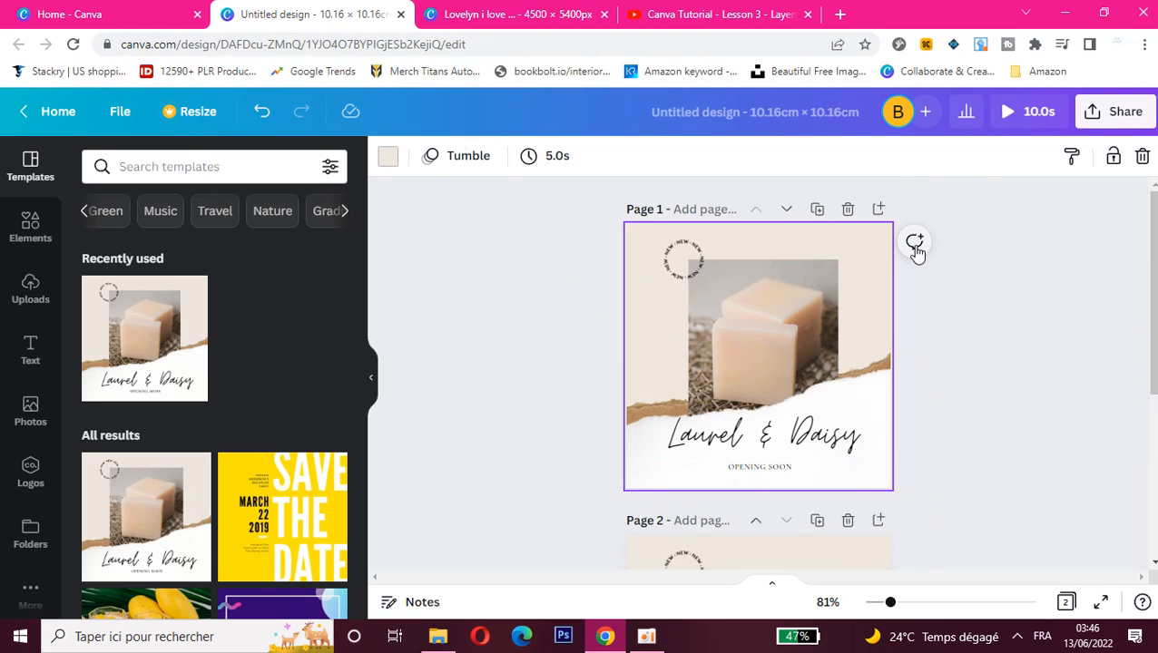
# - Send the soap photo on page 1 backward by one layer
pyautogui.click(741, 310)
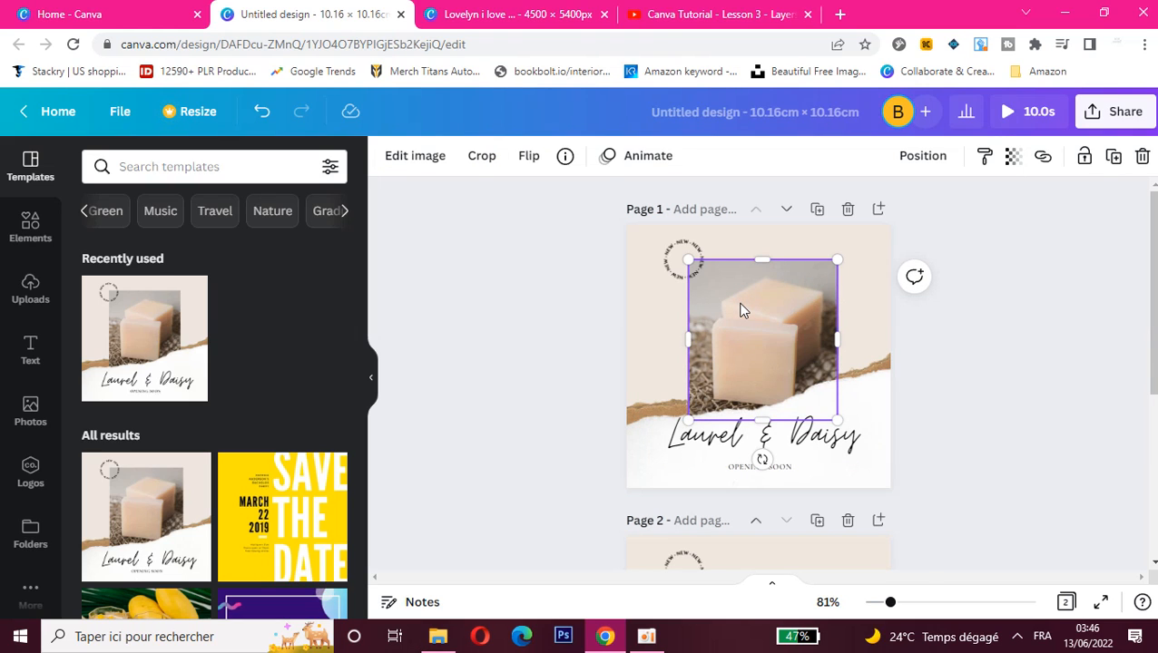
pyautogui.rightClick(740, 310)
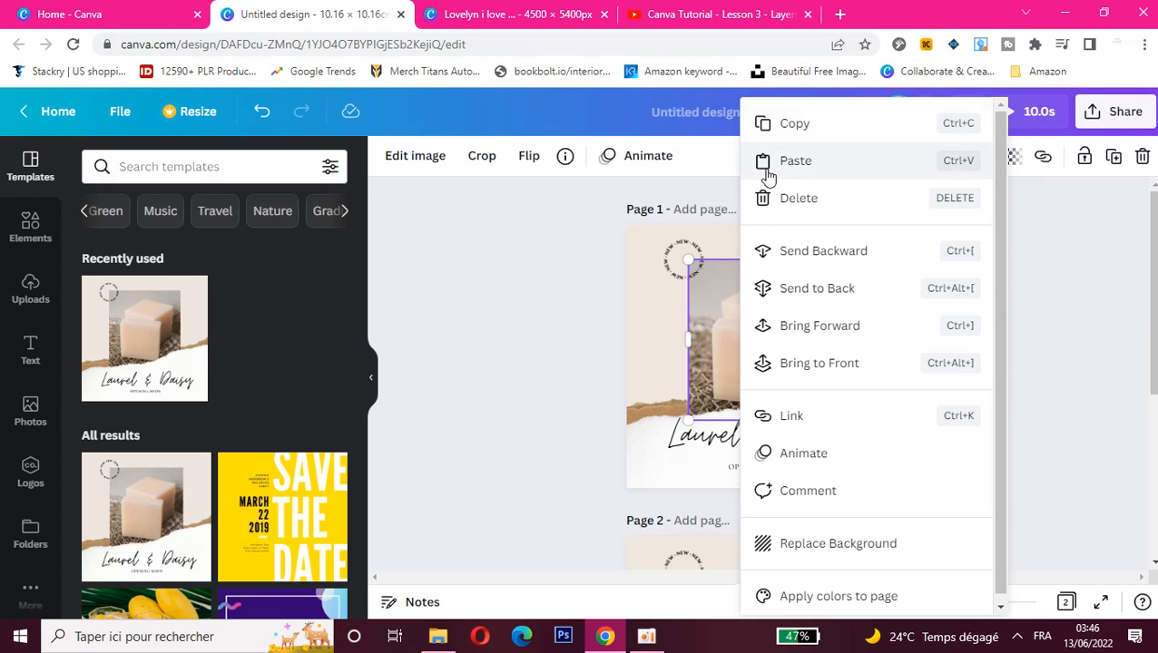
pyautogui.click(791, 259)
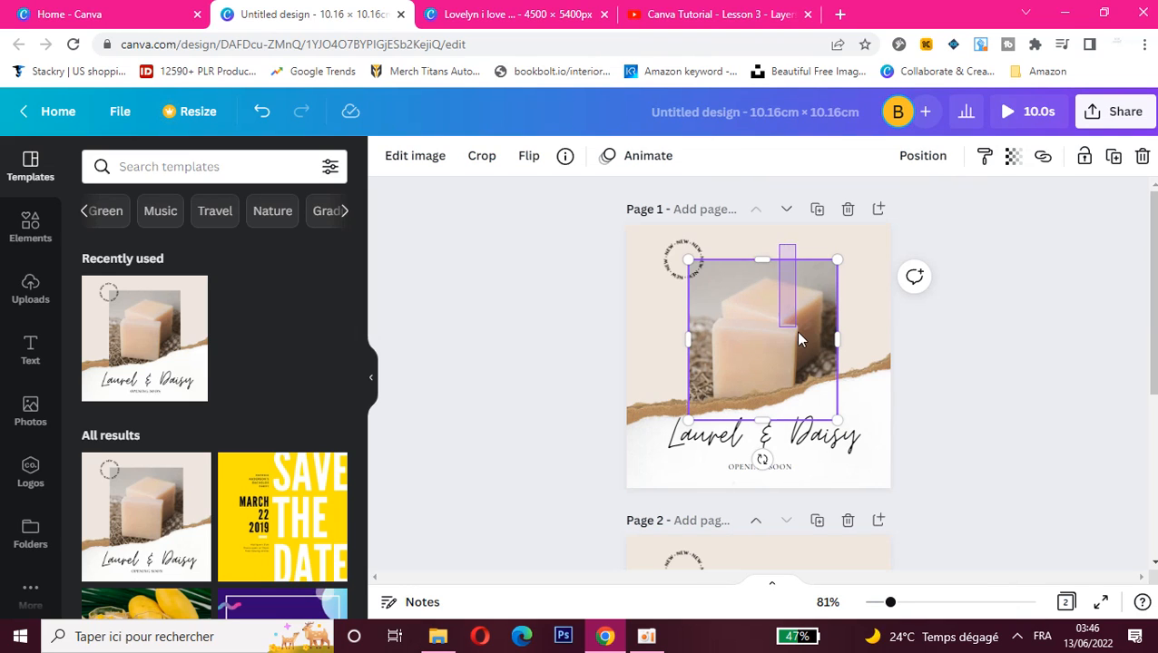
# - Move the soap photo on page 1 slightly up and to the left, and bring it forward by one layer
pyautogui.moveTo(813, 329); pyautogui.dragTo(801, 309)
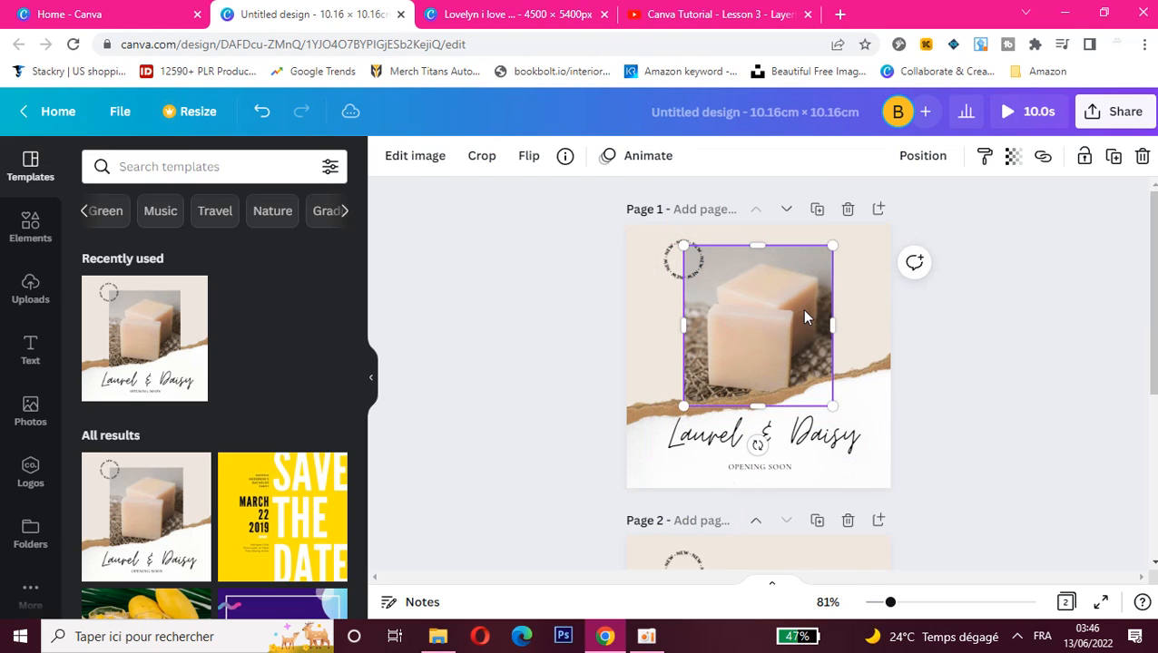
pyautogui.rightClick(801, 309)
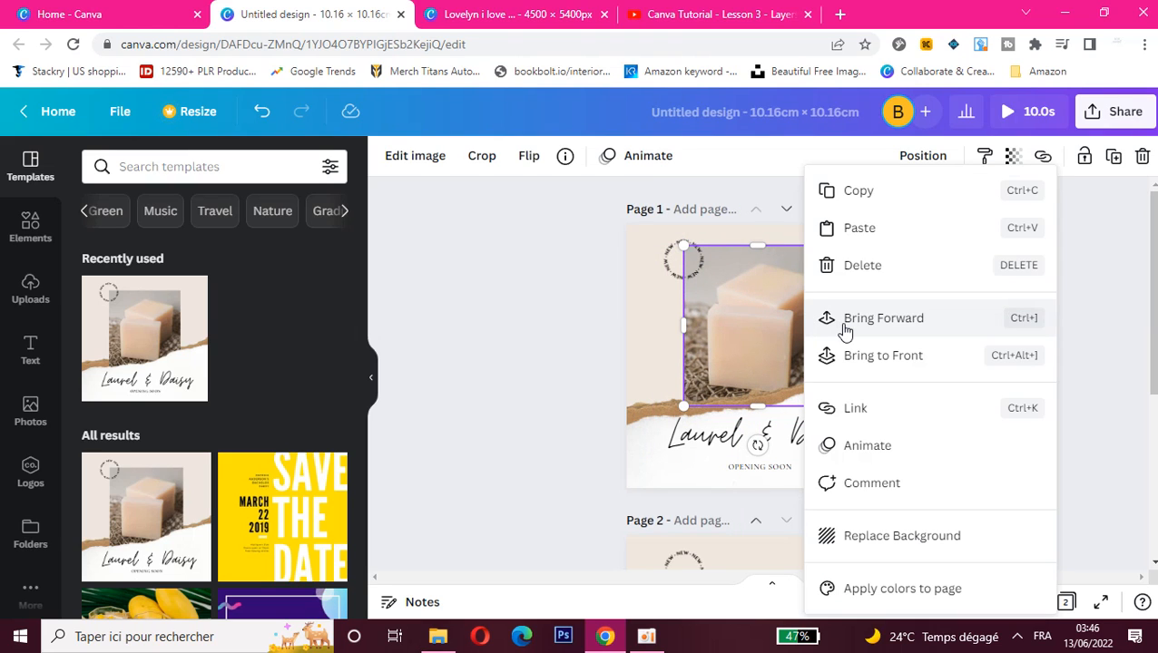
pyautogui.click(845, 328)
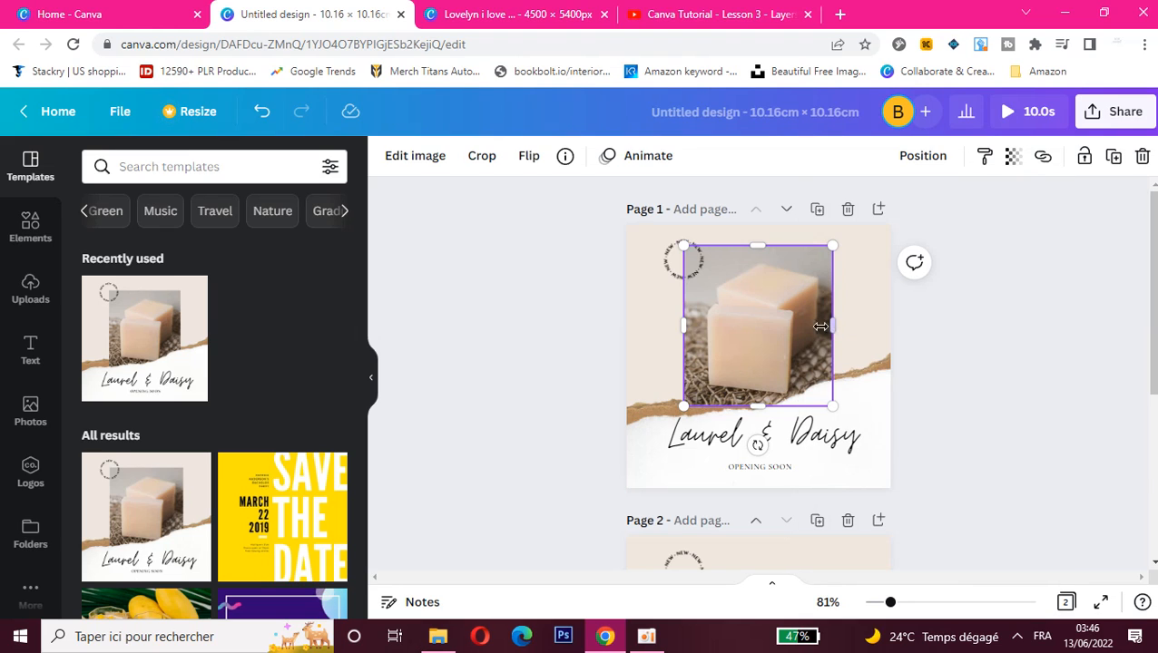
# - Bring the soap photo on page 1 to the front, and shift the "Laurel & Daisy" heading slightly left
pyautogui.rightClick(786, 327)
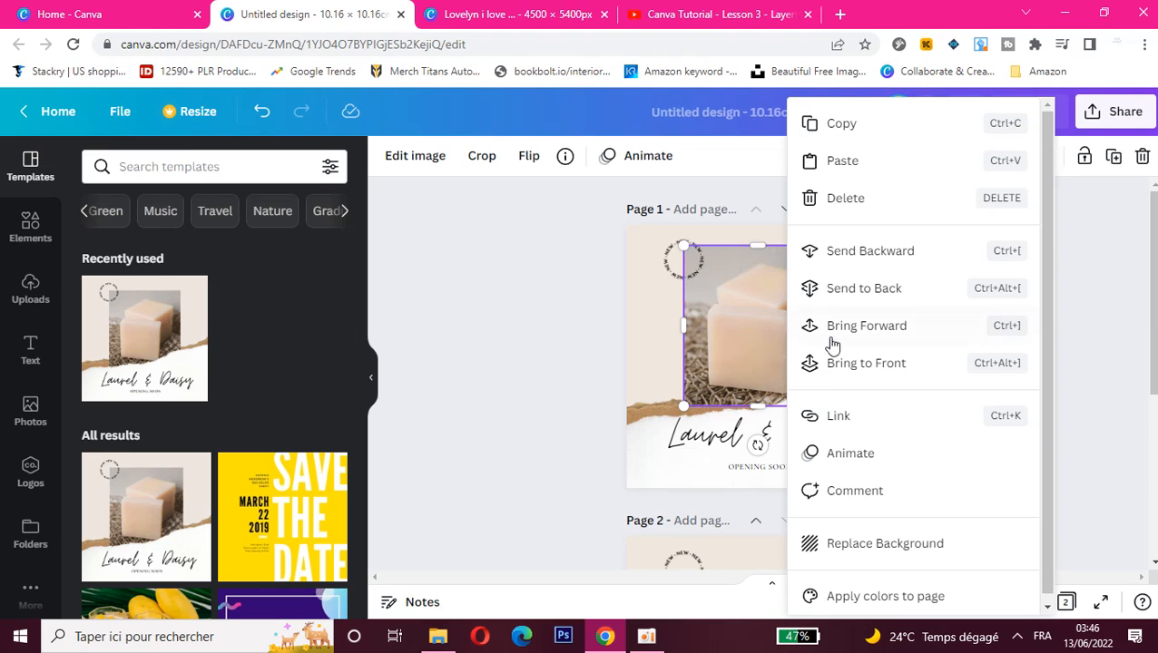
pyautogui.click(844, 365)
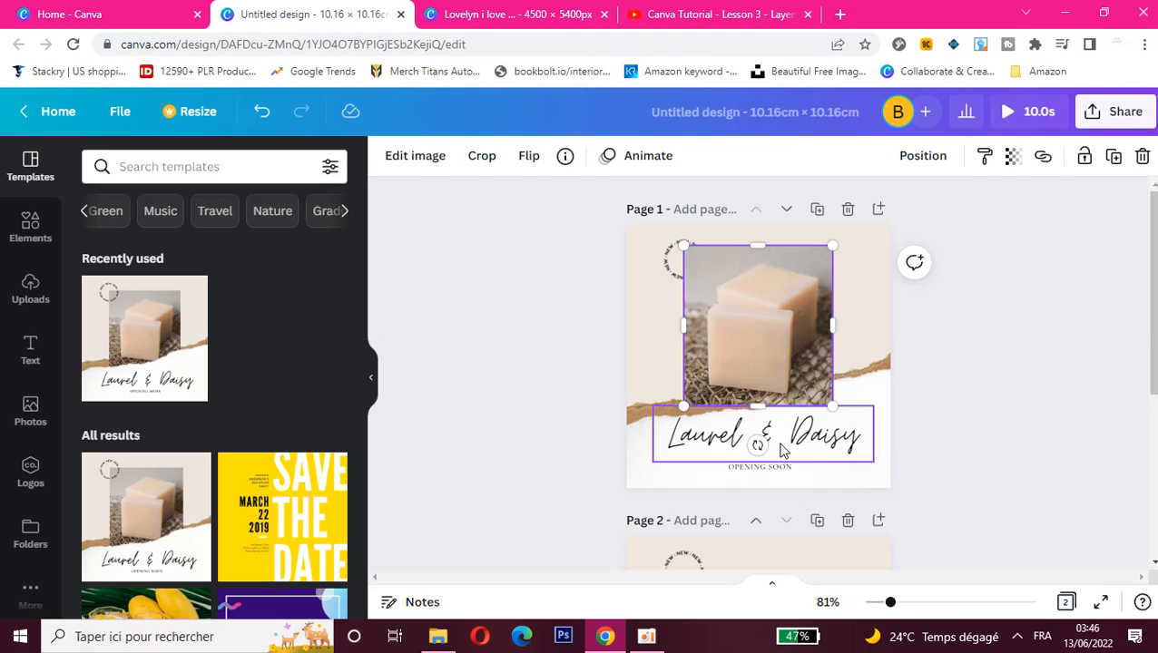
pyautogui.moveTo(780, 451); pyautogui.dragTo(778, 432)
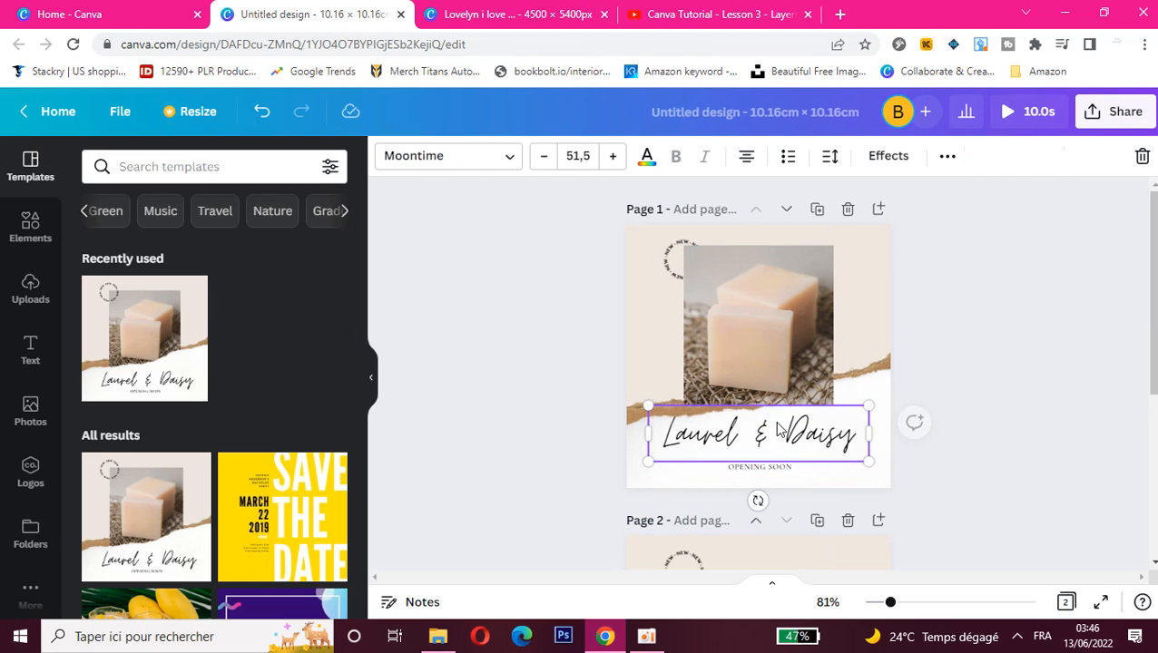
# - View the link options for the soap photo on page 1 and close them
pyautogui.rightClick(776, 362)
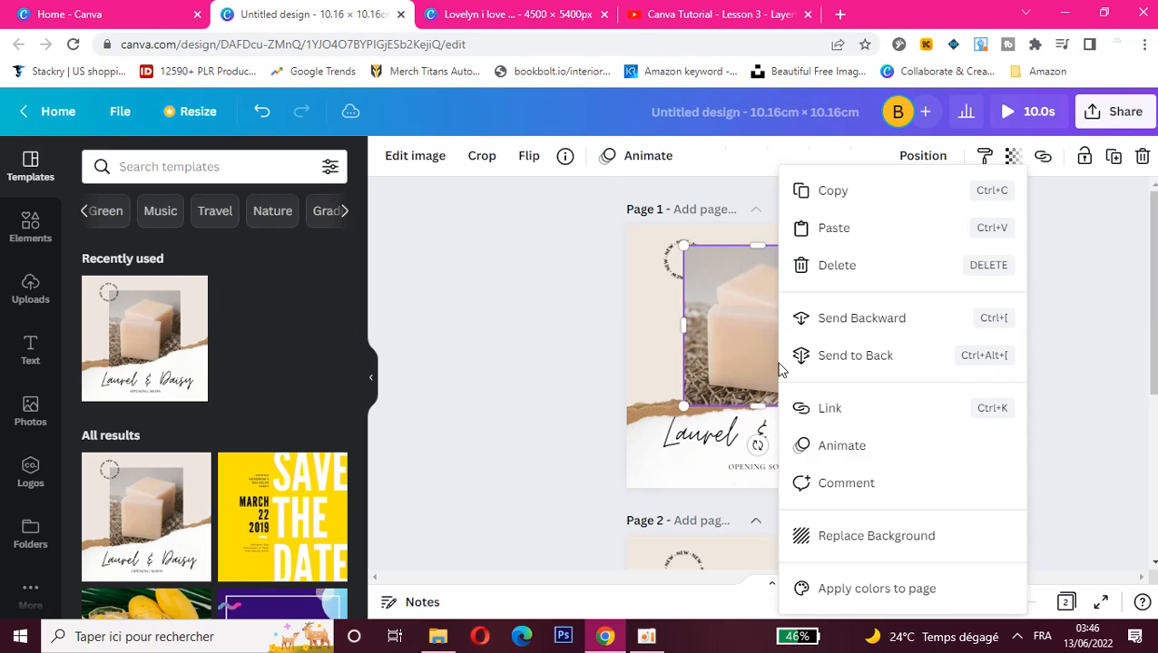
pyautogui.click(807, 410)
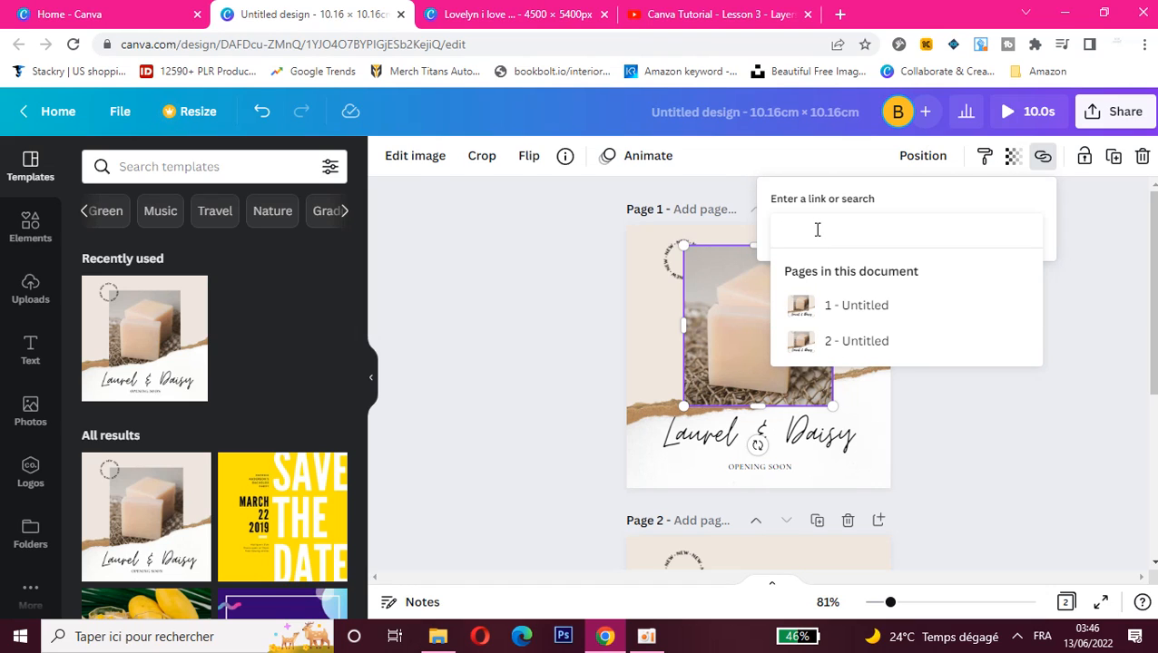
pyautogui.click(717, 286)
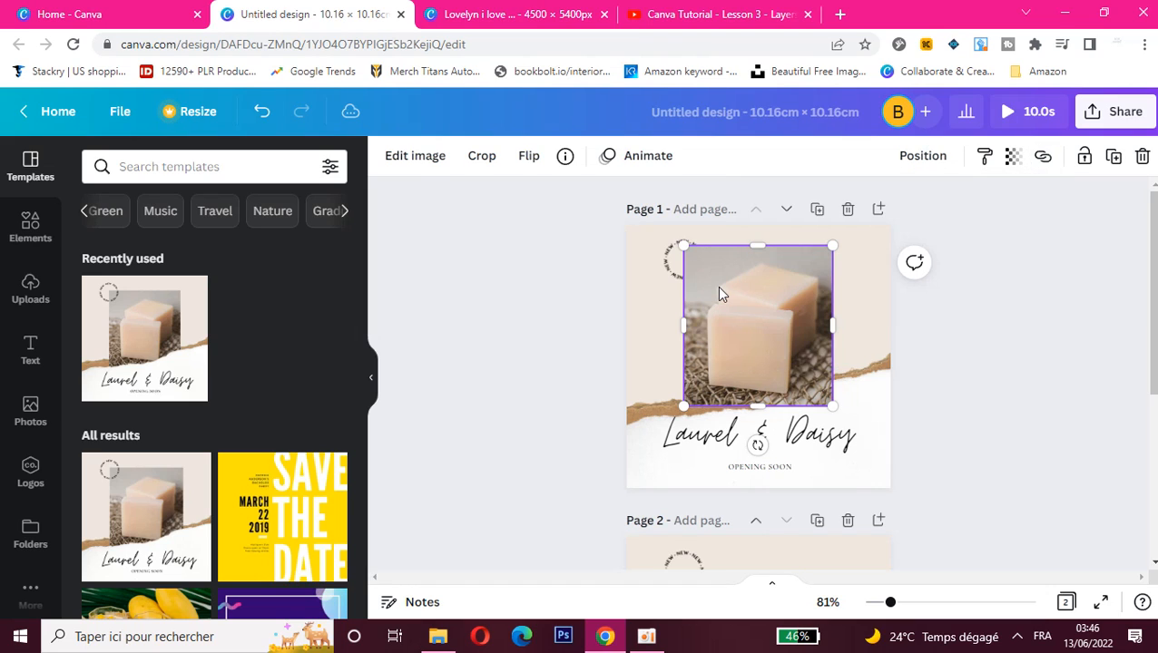
# - Apply the Fade photo animation to the soap photo on page 1
pyautogui.rightClick(768, 327)
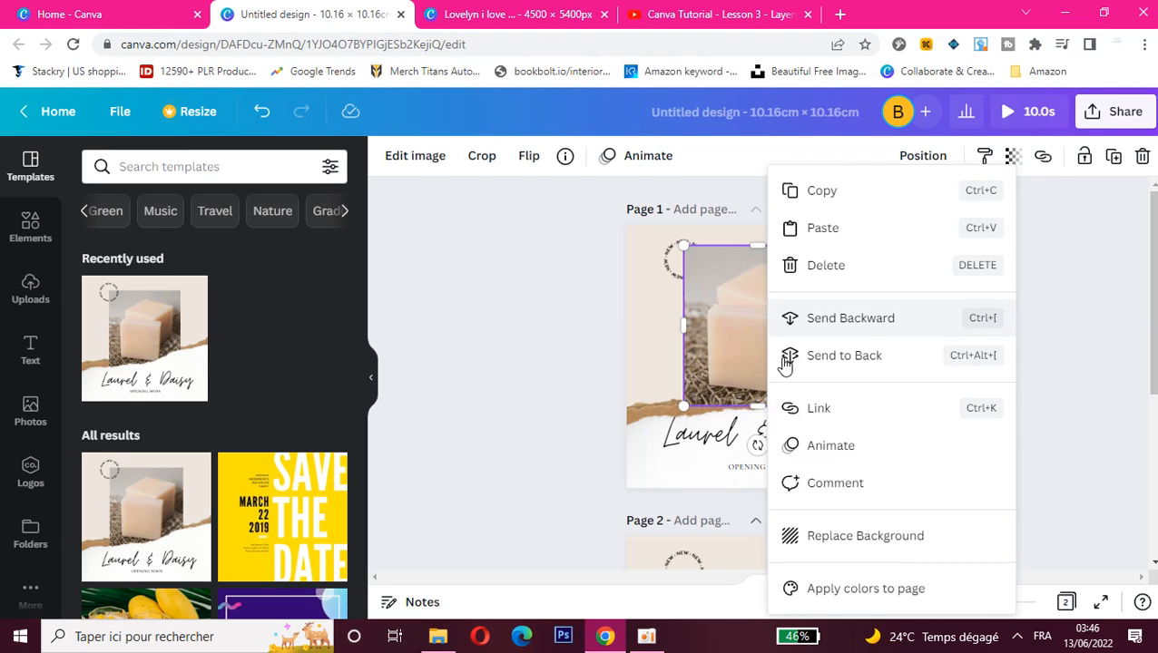
pyautogui.click(813, 446)
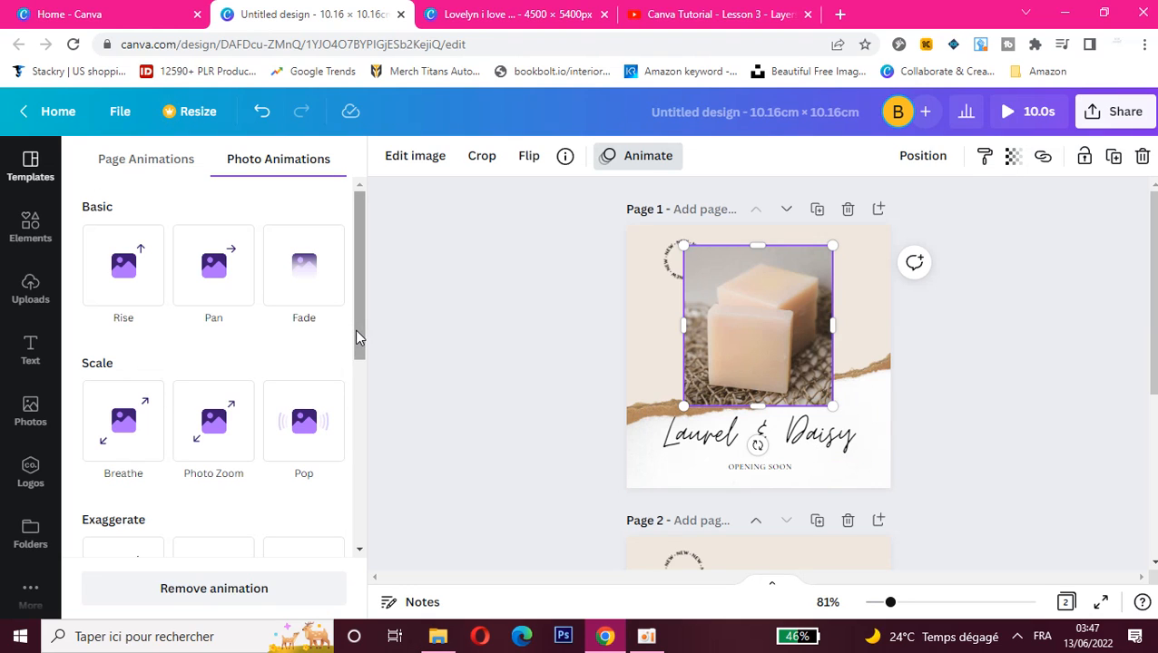
pyautogui.moveTo(355, 331)
pyautogui.mouseDown()
pyautogui.moveTo(377, 474)
pyautogui.moveTo(350, 330)
pyautogui.moveTo(360, 311)
pyautogui.mouseUp()
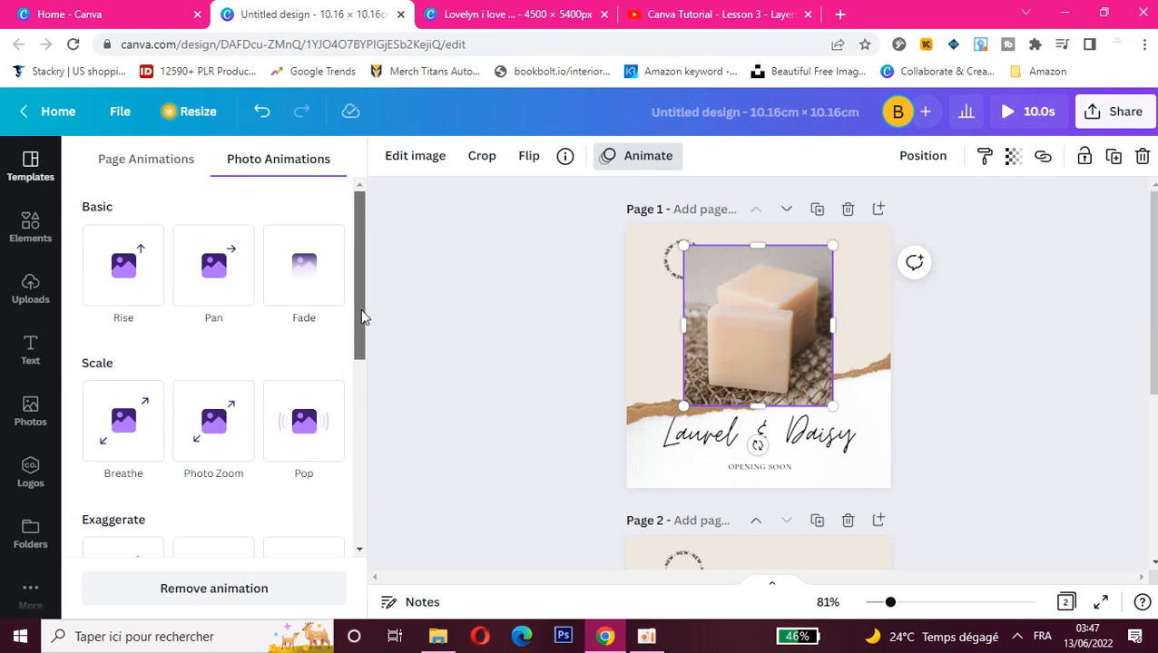
pyautogui.click(303, 287)
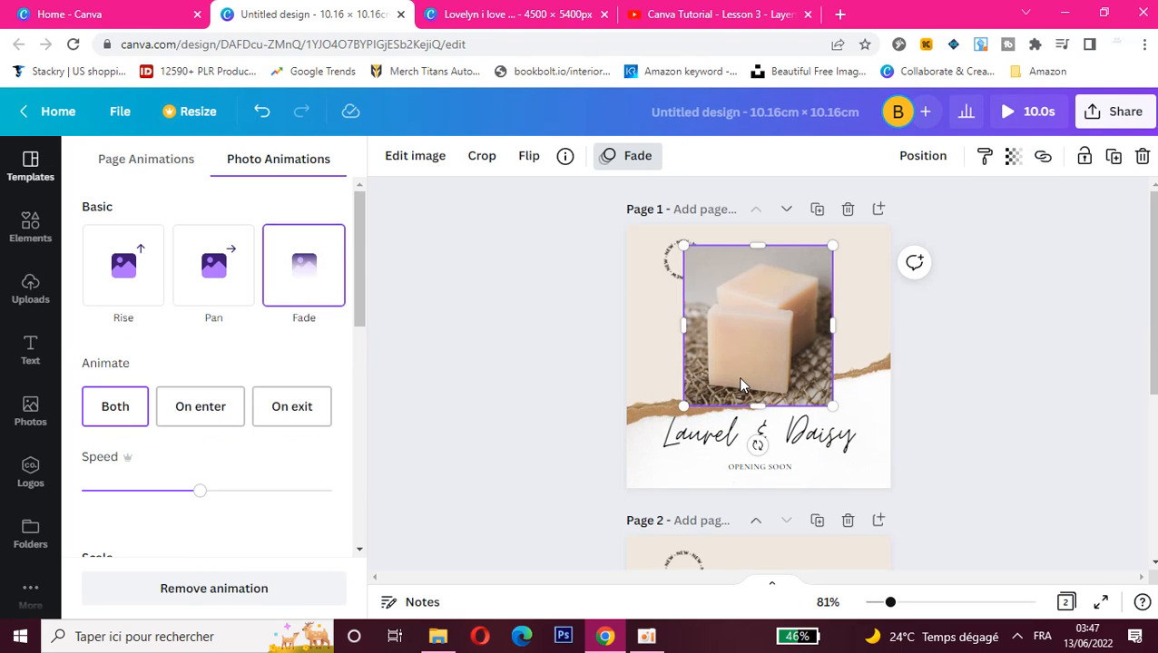
# - Change the soap photo's animation on page 1 to Pan and look through its animation settings
pyautogui.click(207, 283)
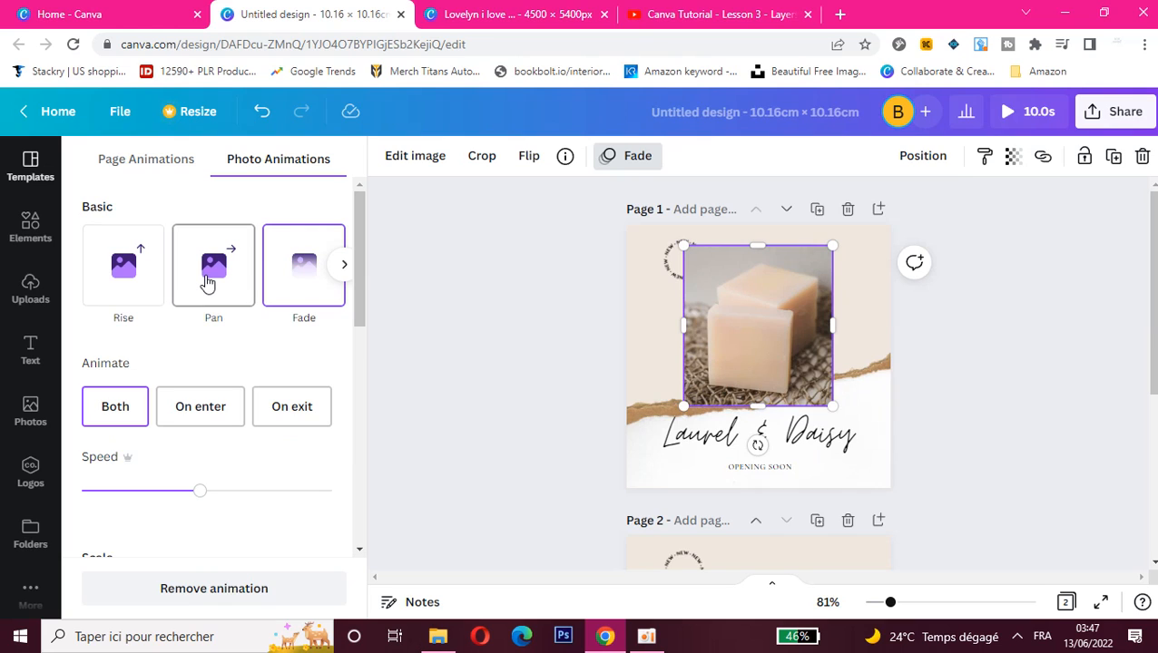
pyautogui.scroll(-1, 207, 283)
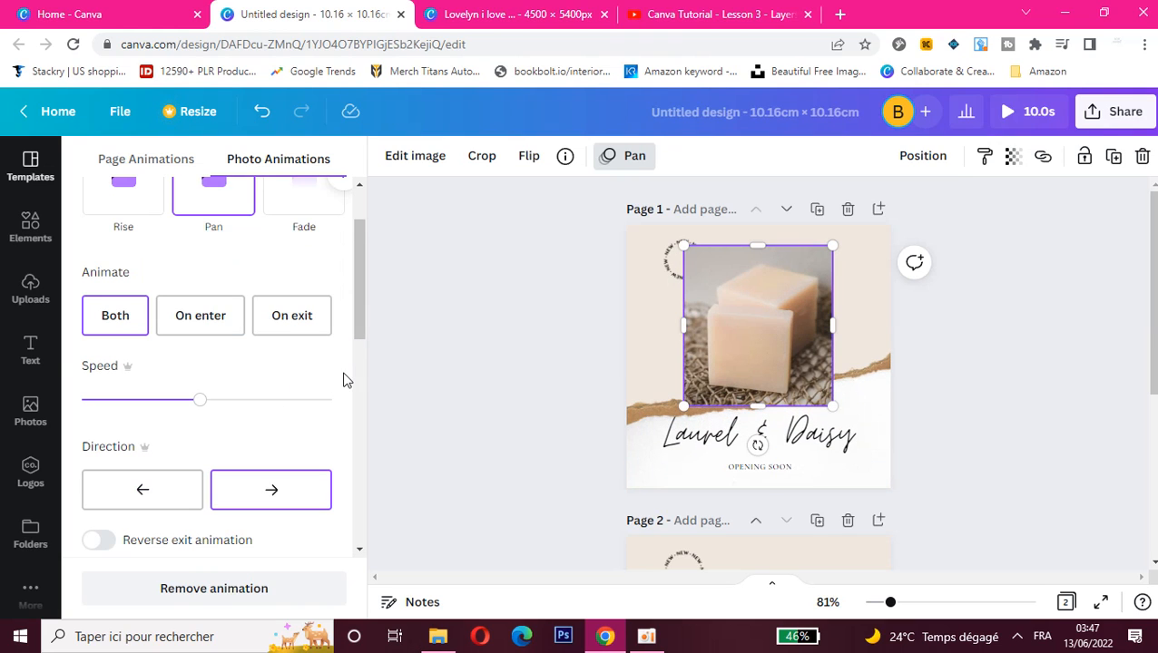
pyautogui.moveTo(359, 318); pyautogui.dragTo(359, 242)
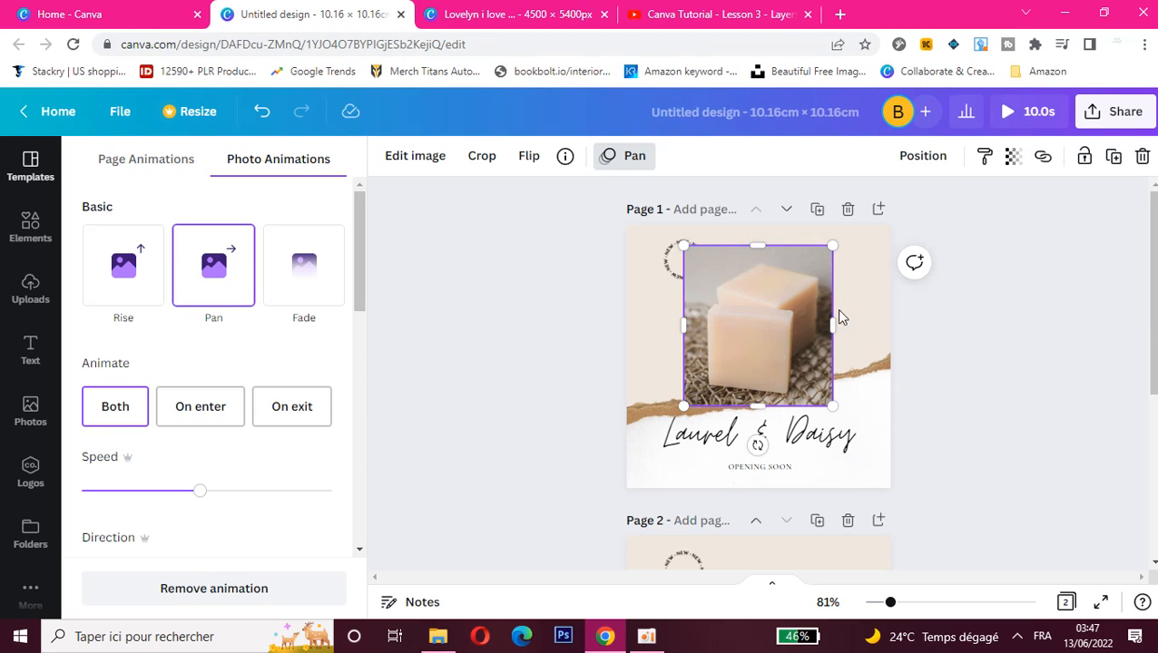
# - Post the comment "hello every one" on page 1 and view the options of the posted comment
pyautogui.rightClick(862, 311)
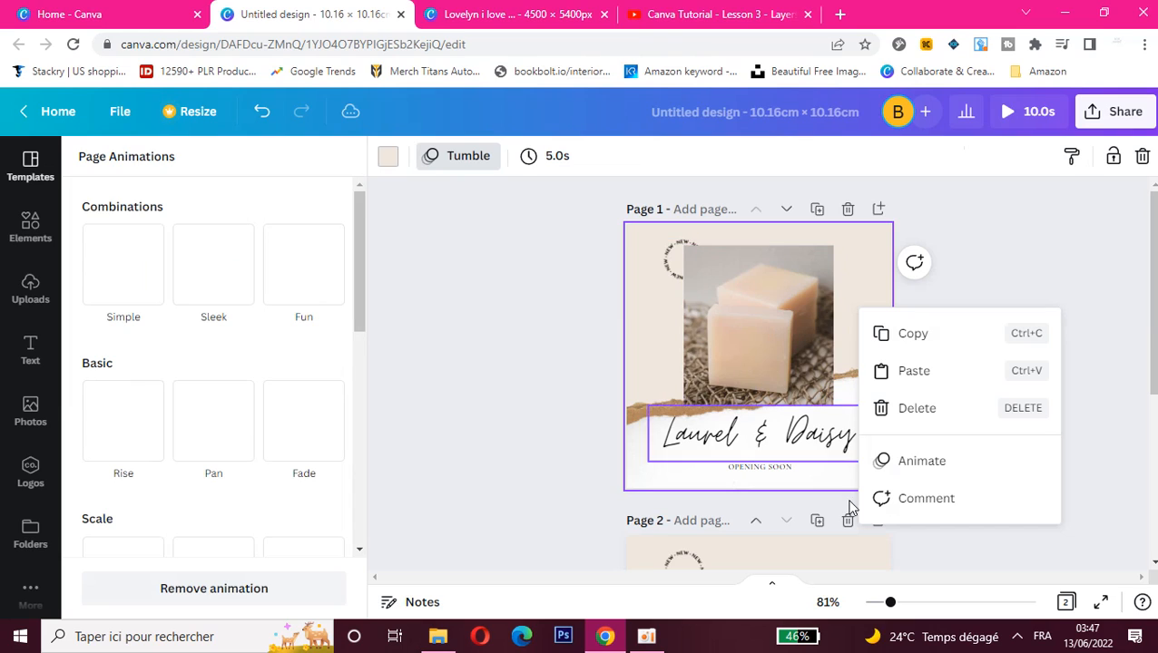
pyautogui.click(912, 506)
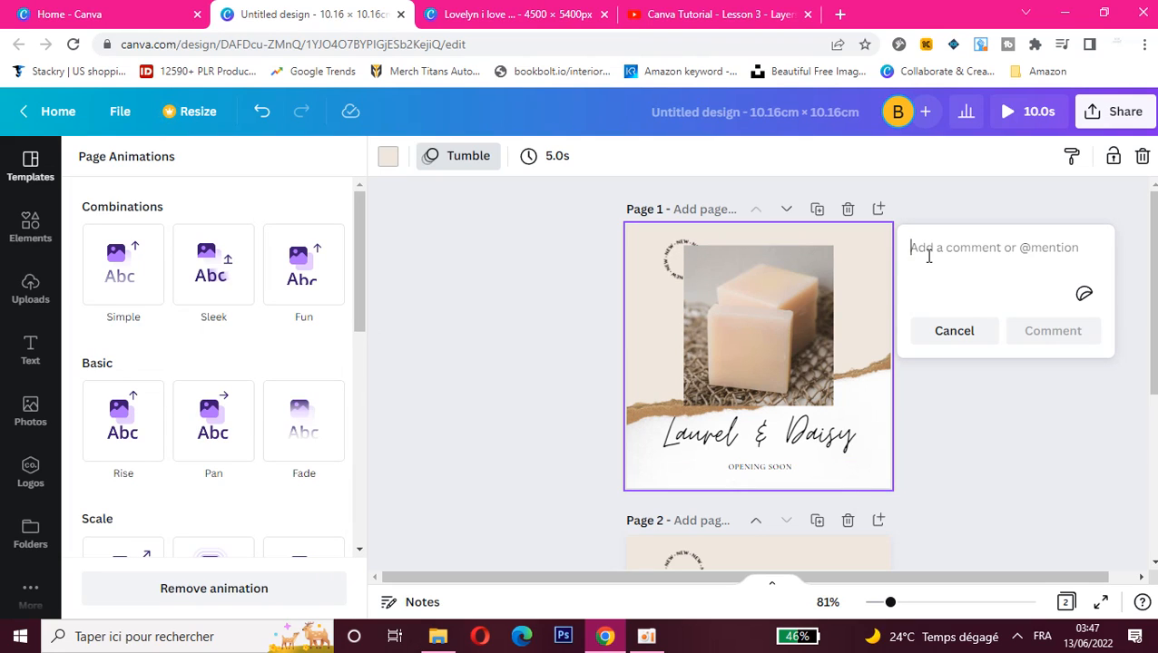
pyautogui.write('hello')
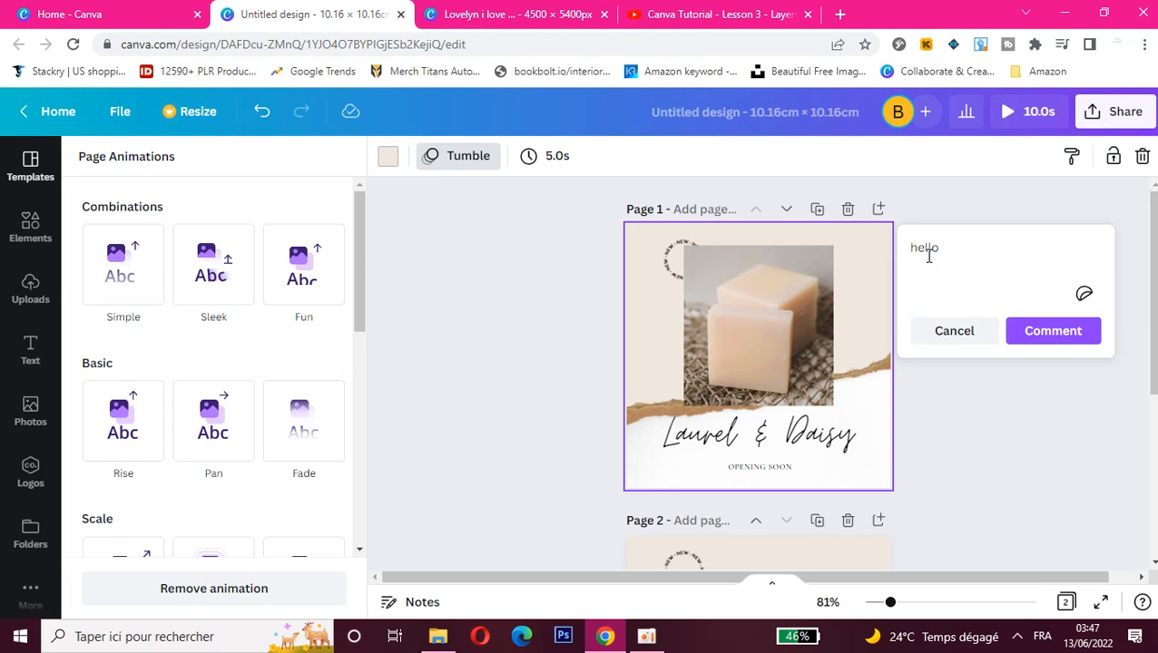
pyautogui.write('every one')
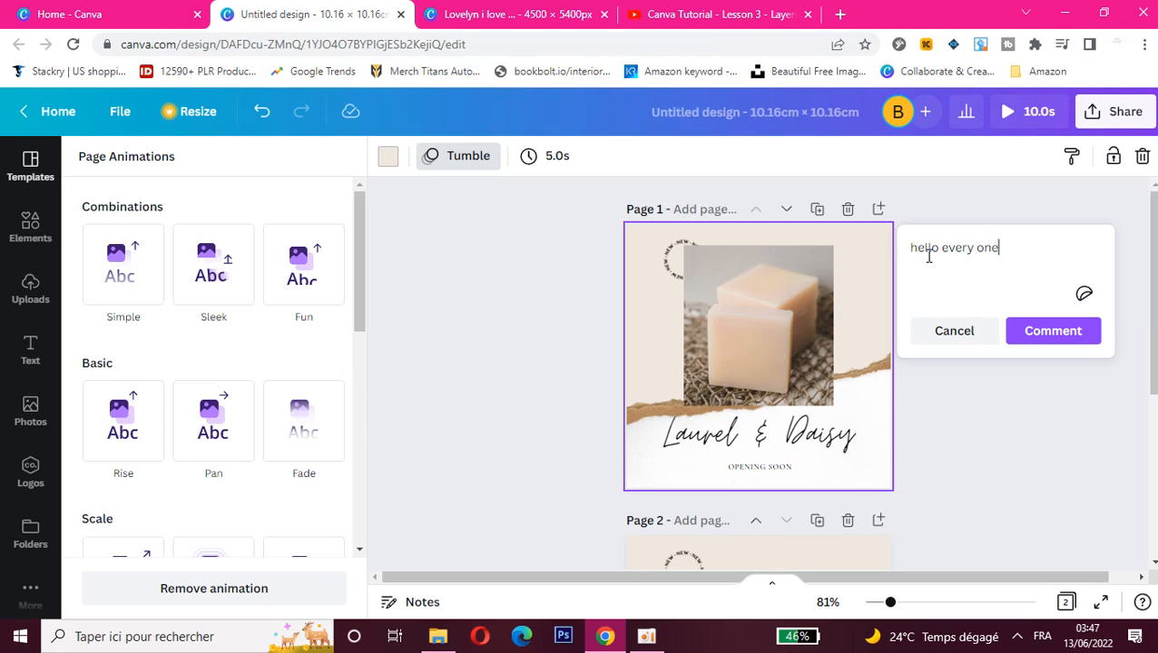
pyautogui.click(1080, 333)
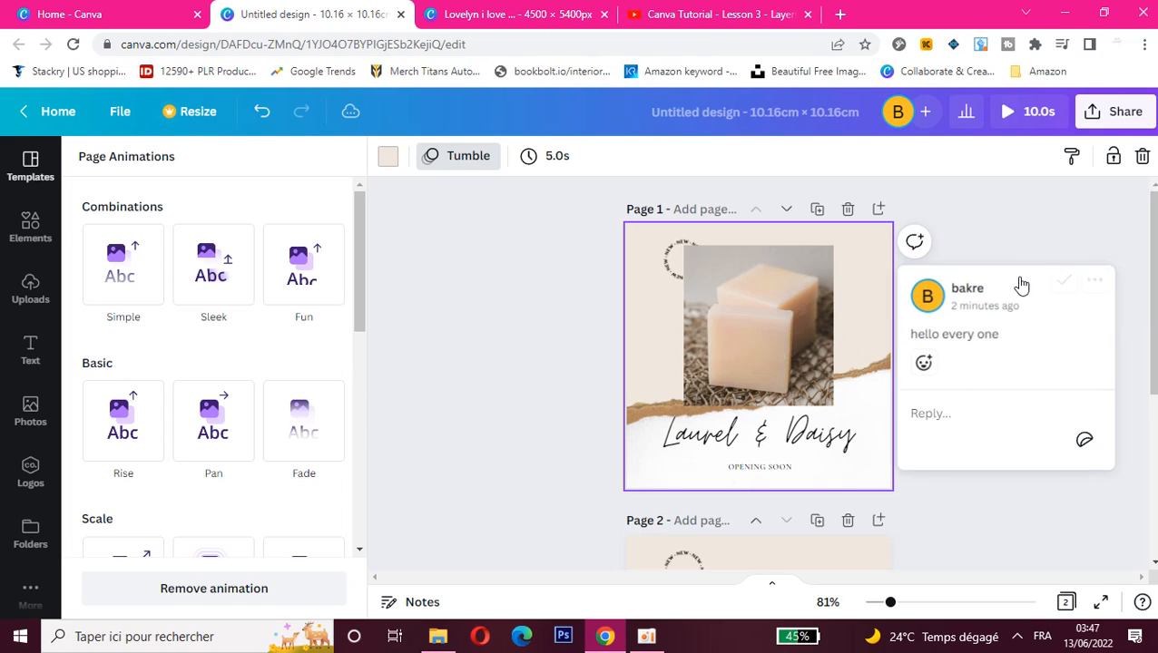
pyautogui.click(1092, 296)
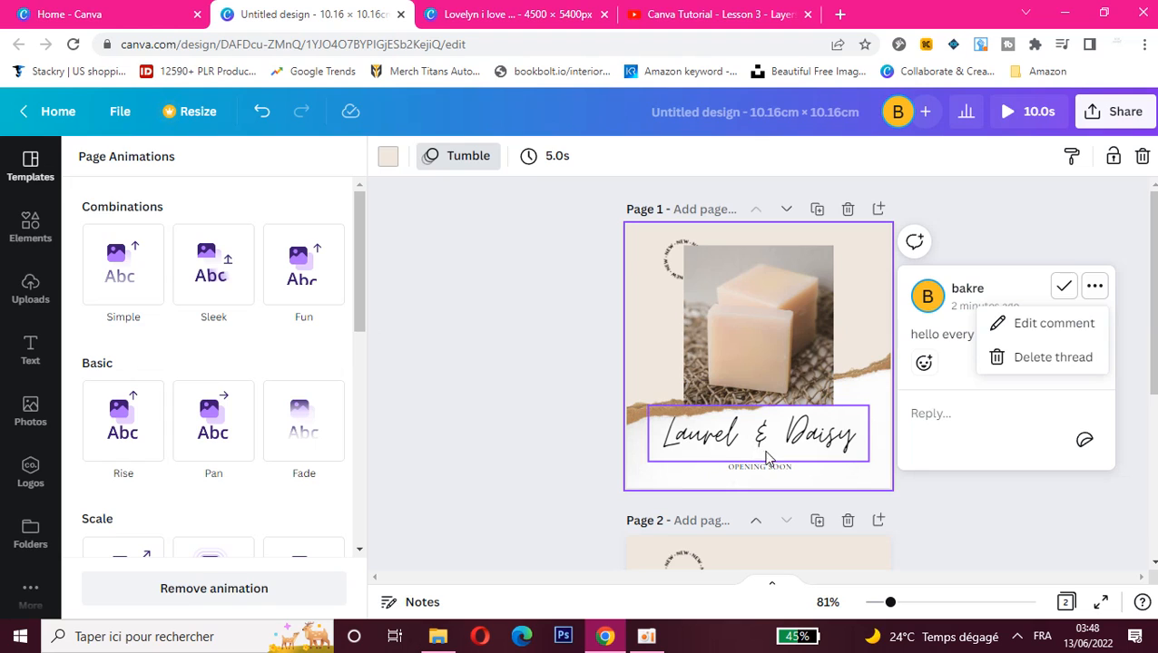
# - Replace the background of page 1 with the soap photo
pyautogui.click(723, 290)
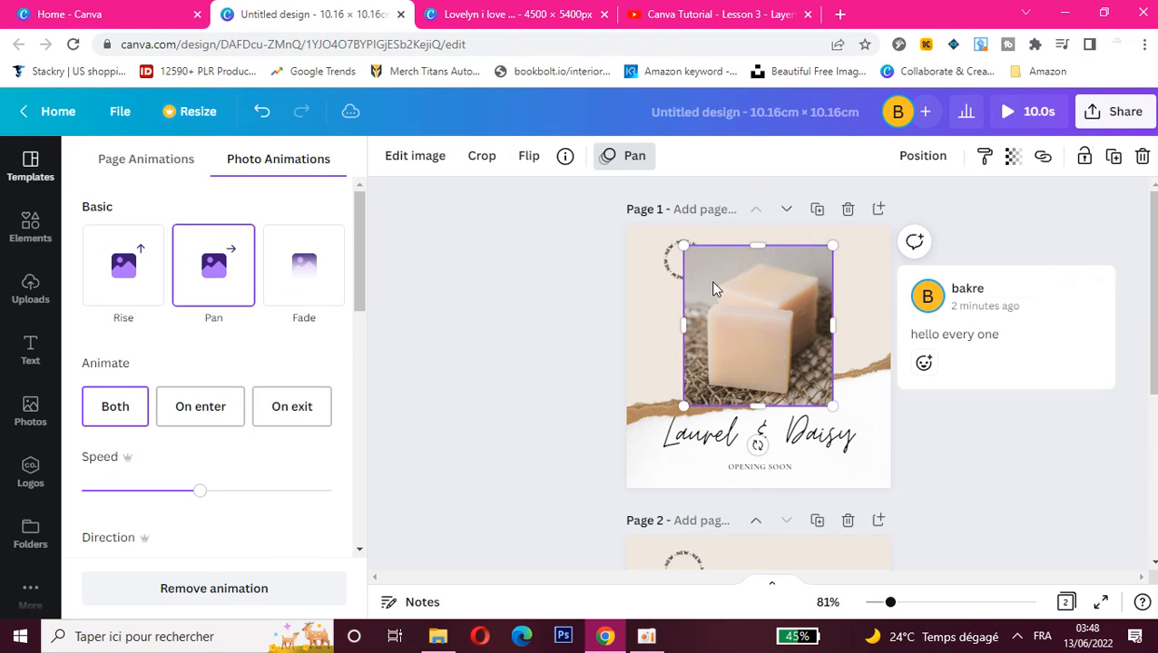
pyautogui.rightClick(707, 287)
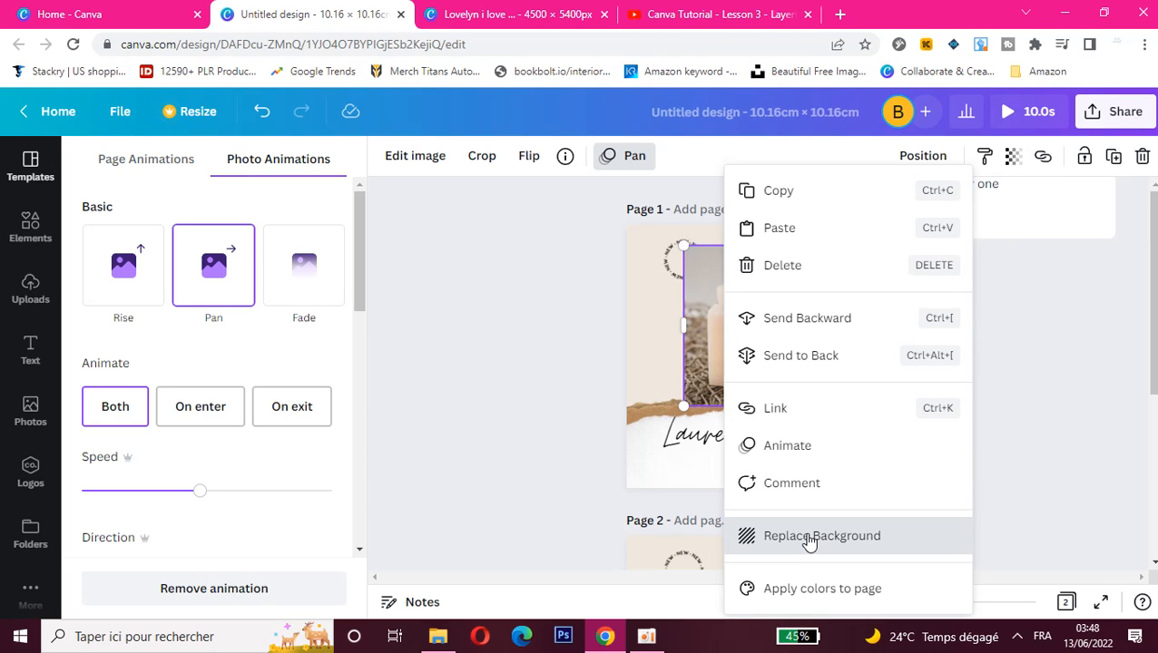
pyautogui.click(808, 536)
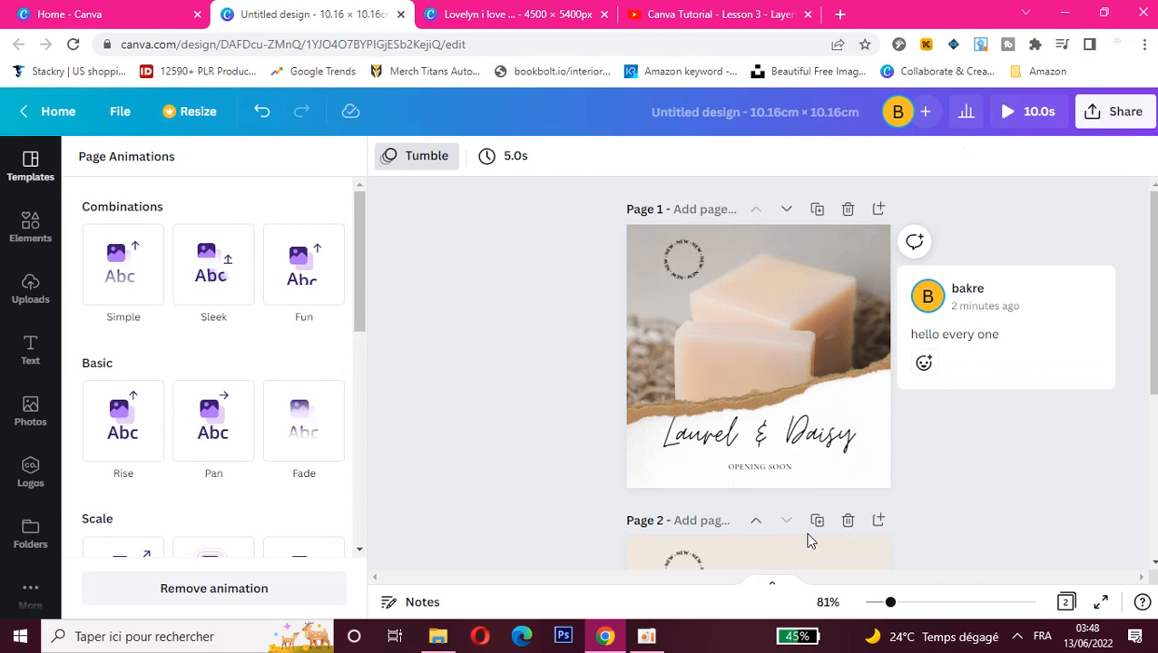
# - Detach the soap image from the background of page 1
pyautogui.click(646, 345)
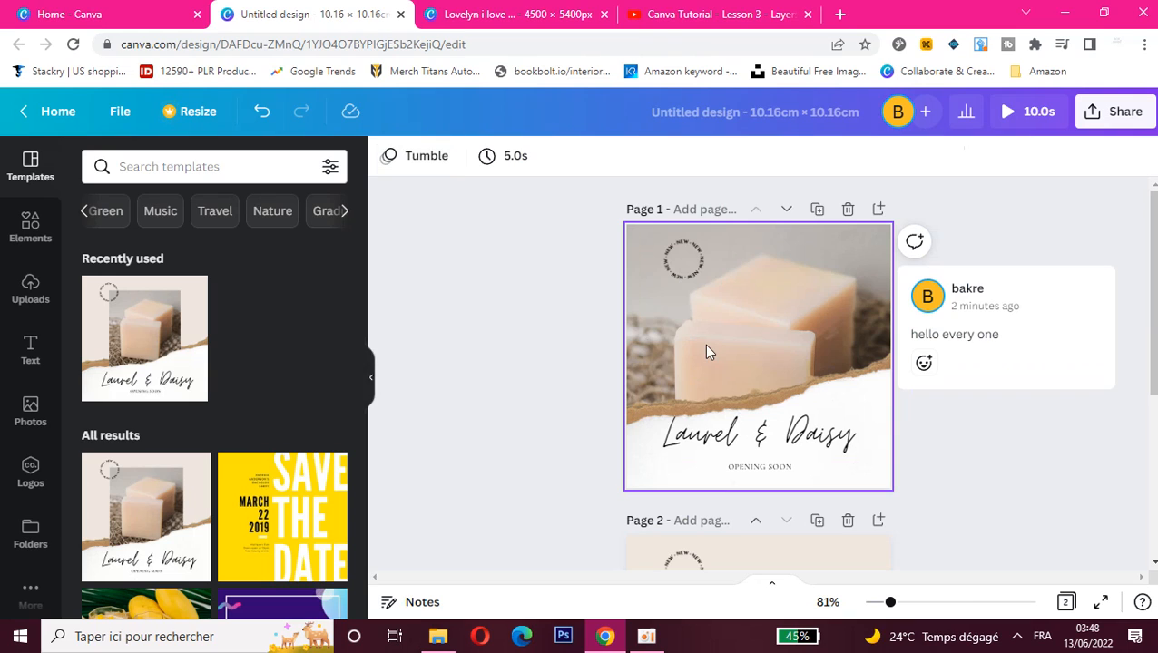
pyautogui.click(760, 367)
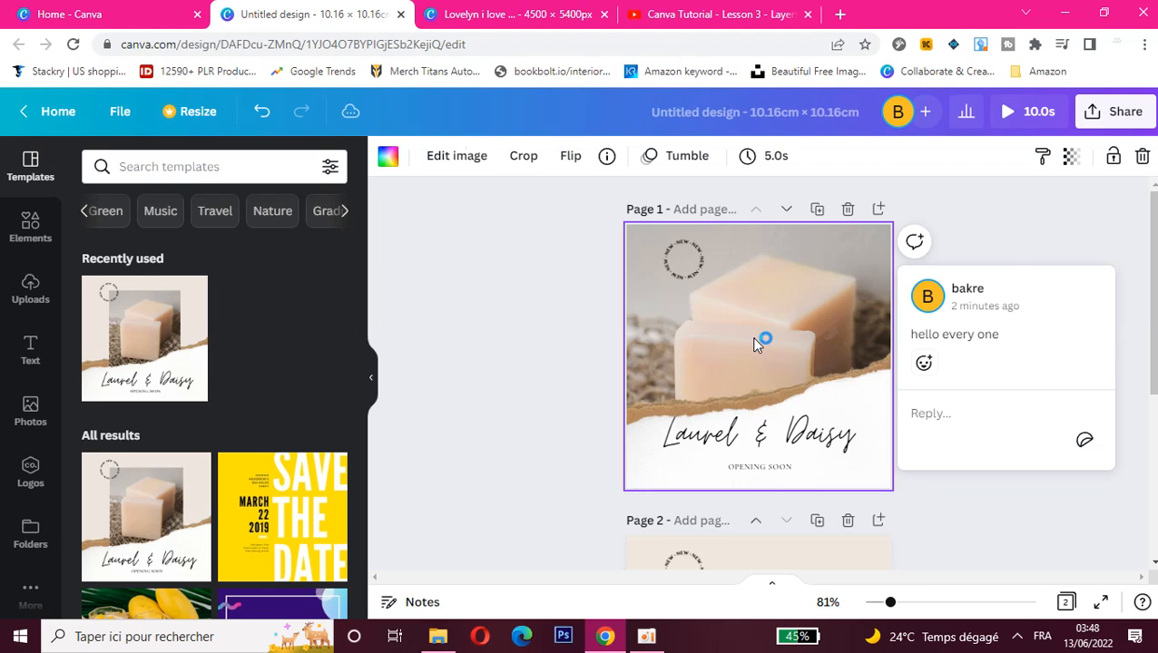
pyautogui.doubleClick(754, 341)
pyautogui.rightClick(754, 342)
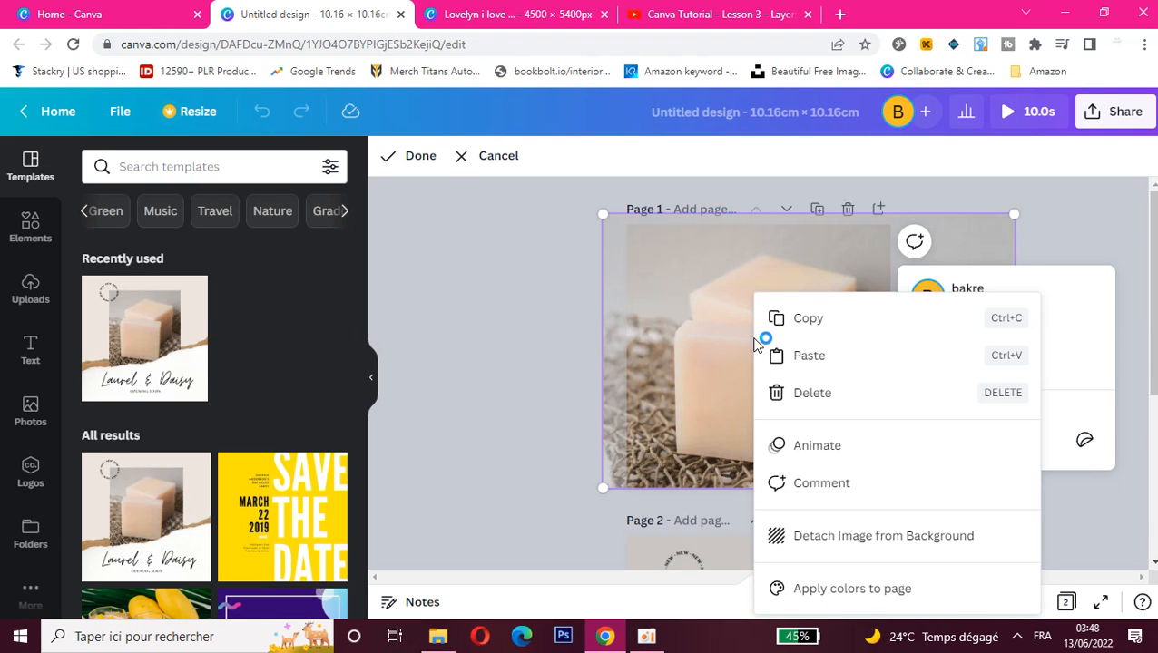
pyautogui.click(814, 542)
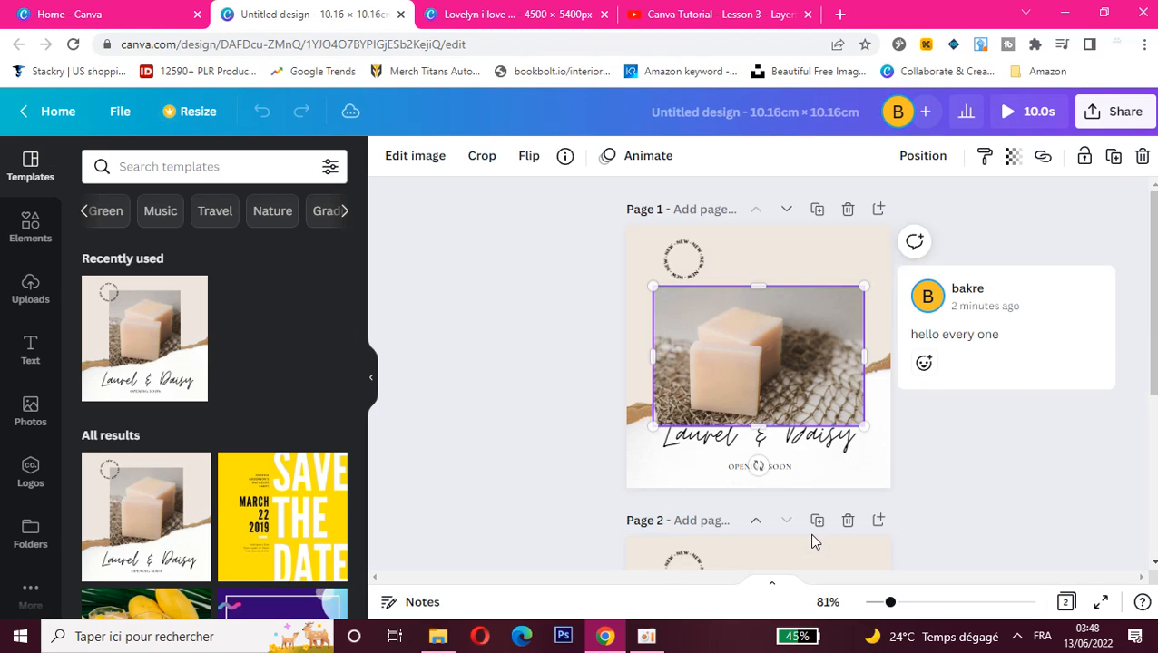
# - Apply the soap photo's colors to page 1 and keep shuffling the combination until the background is reddish brown
pyautogui.rightClick(762, 403)
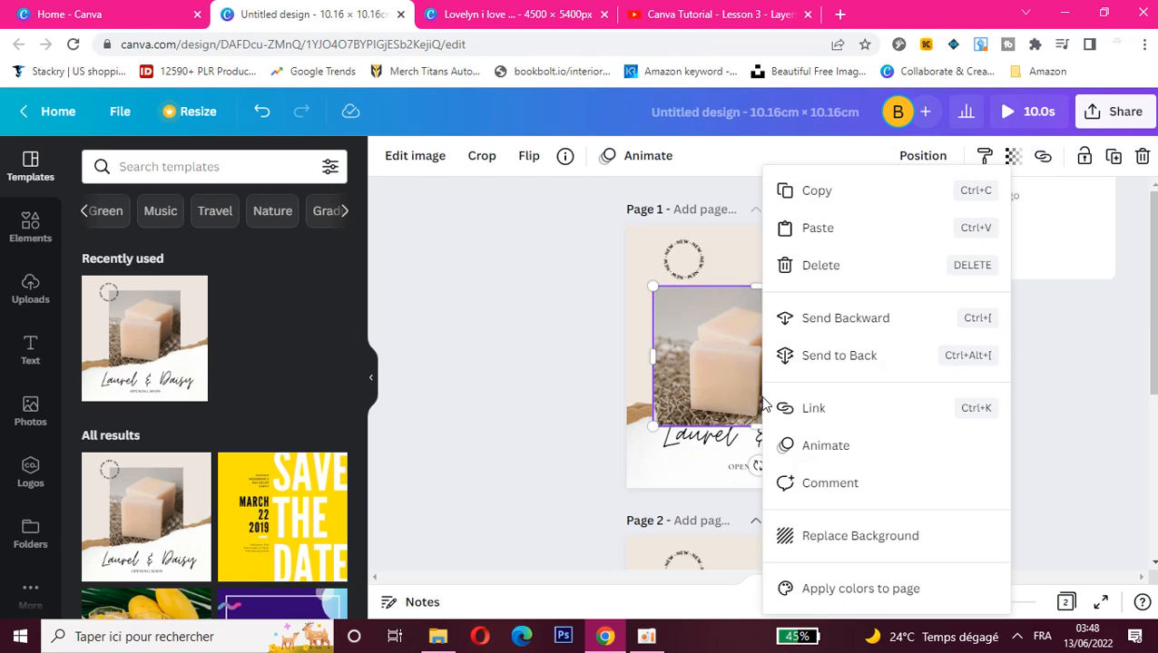
pyautogui.click(853, 592)
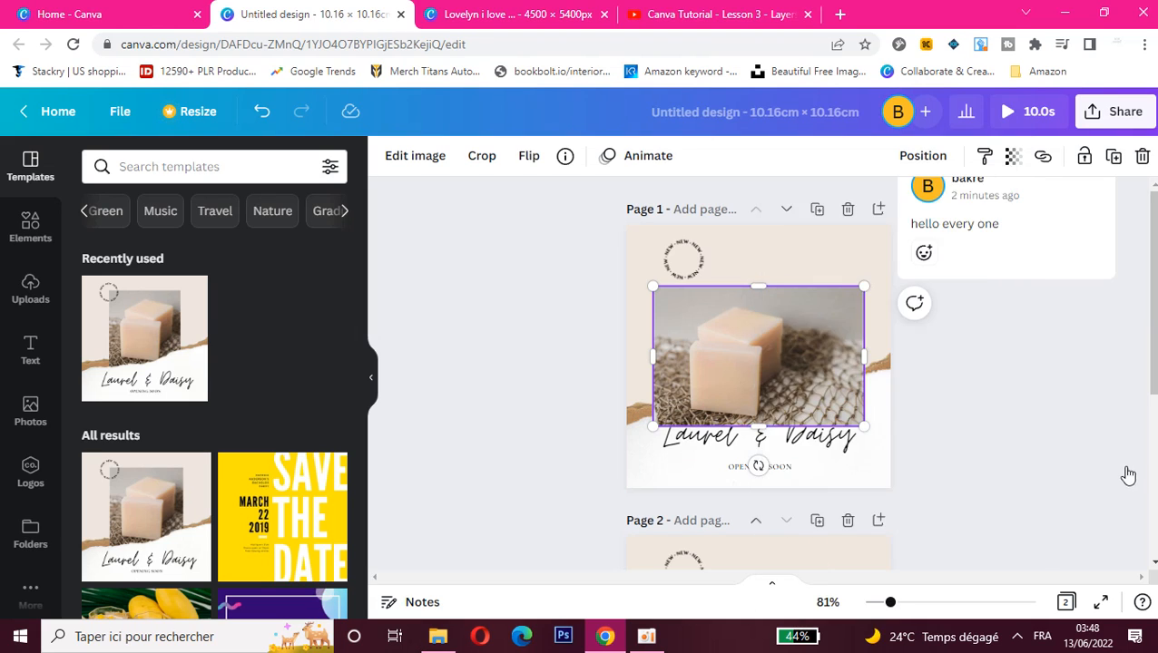
pyautogui.moveTo(1156, 343); pyautogui.dragTo(1155, 372)
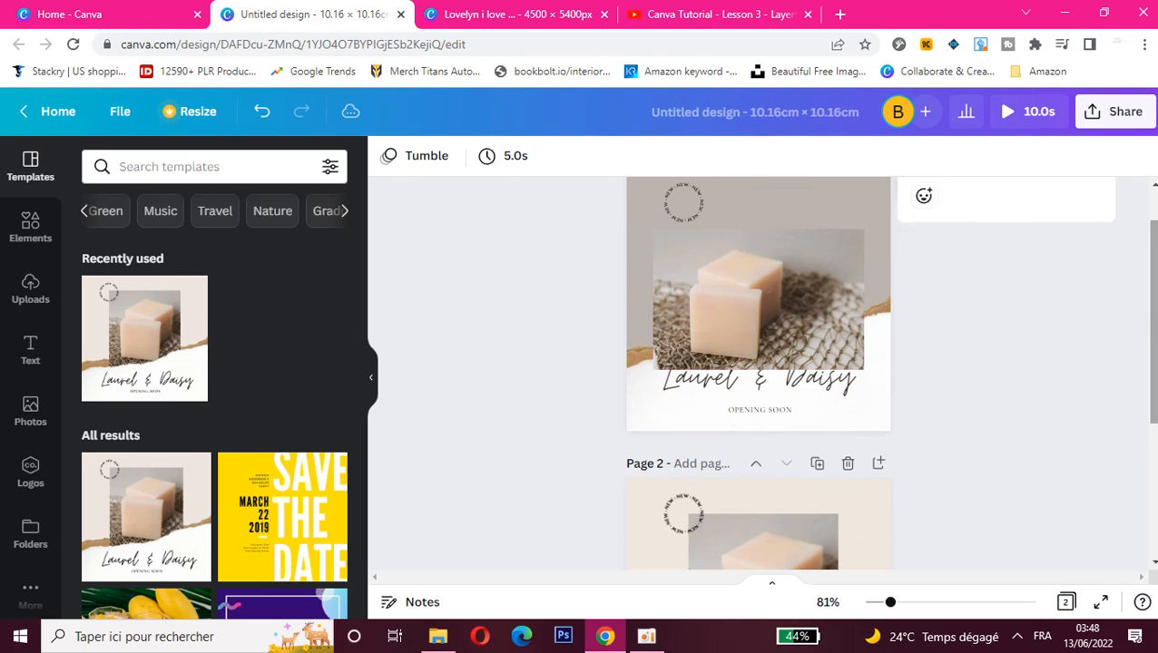
pyautogui.rightClick(719, 286)
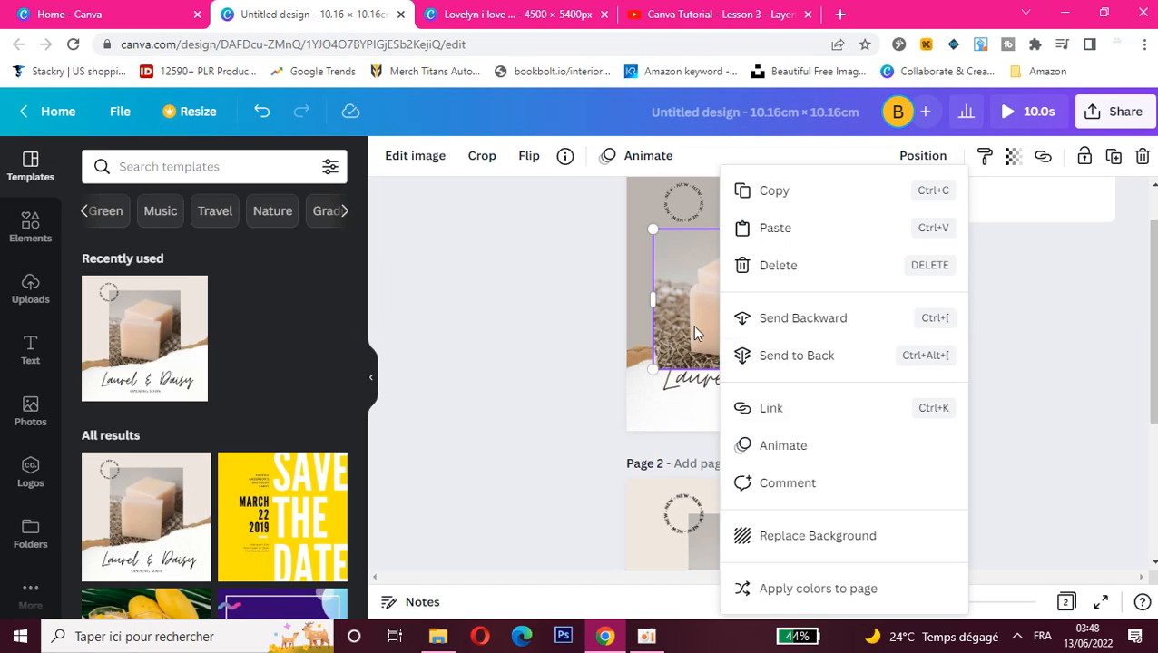
pyautogui.click(790, 598)
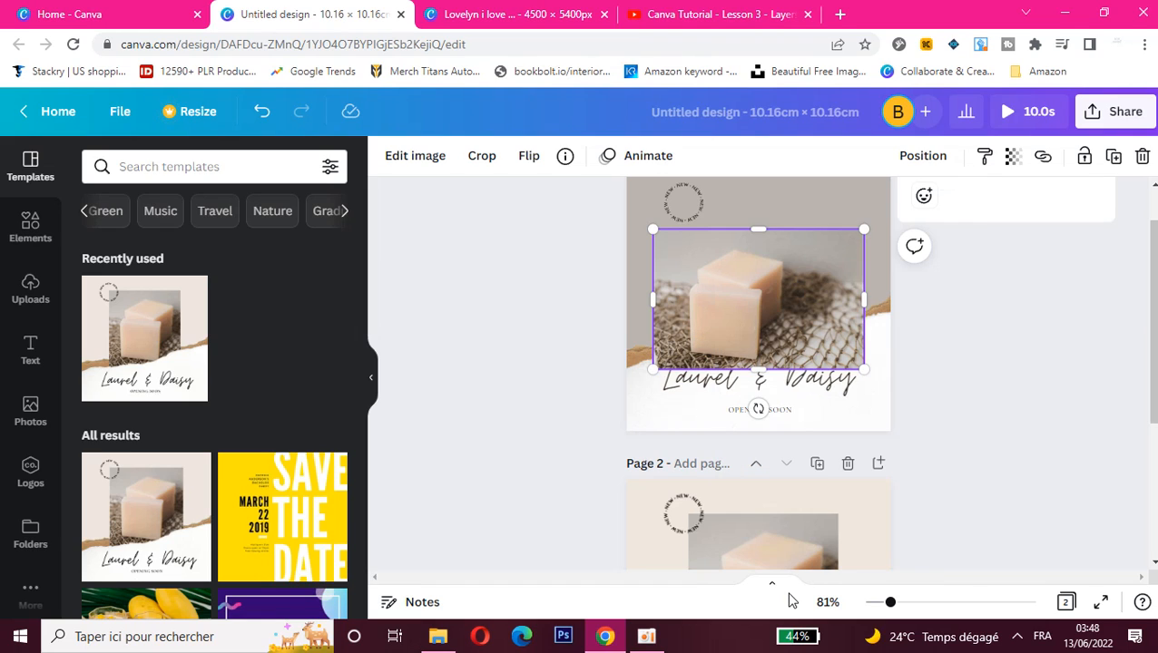
pyautogui.rightClick(740, 338)
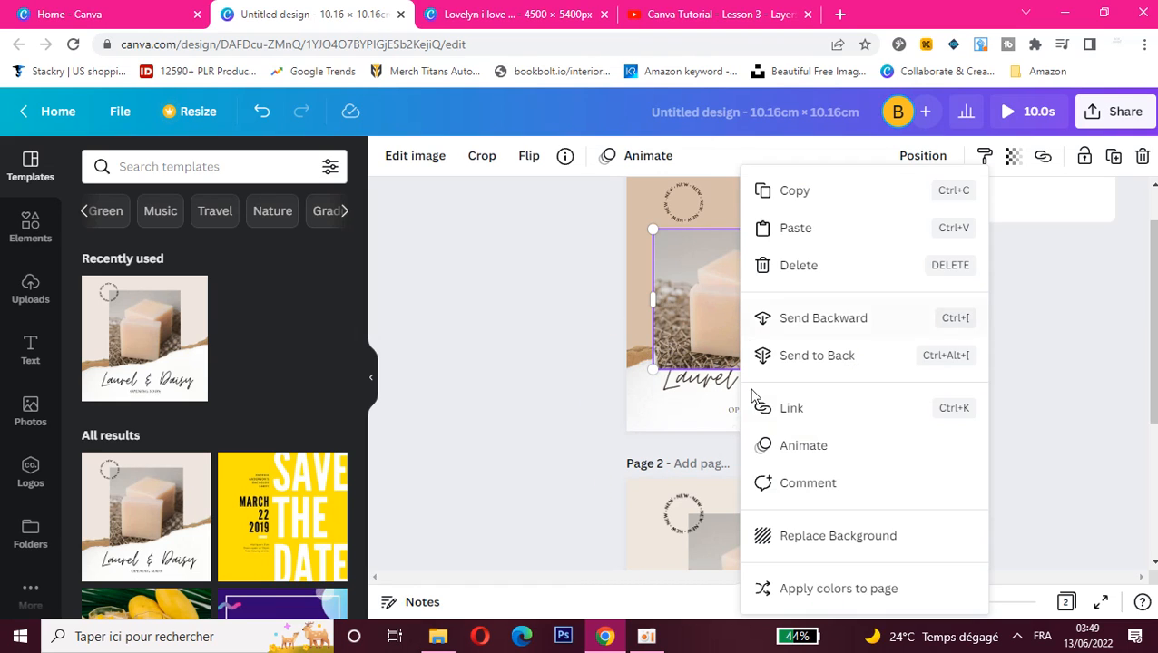
pyautogui.click(802, 589)
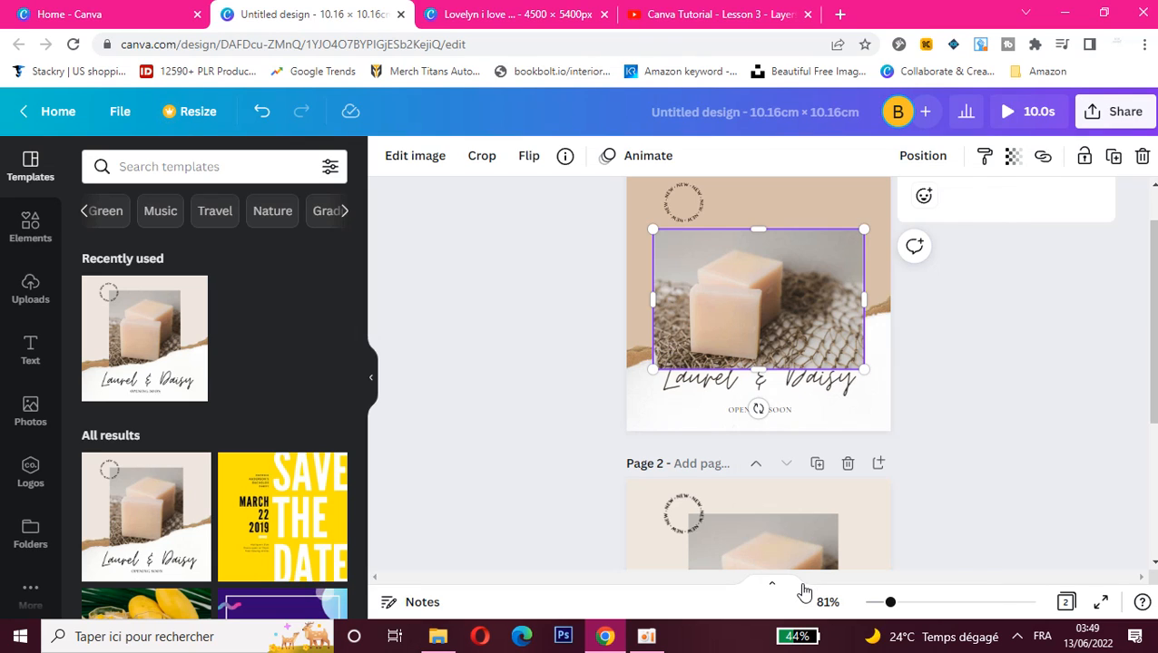
pyautogui.rightClick(750, 327)
pyautogui.click(820, 590)
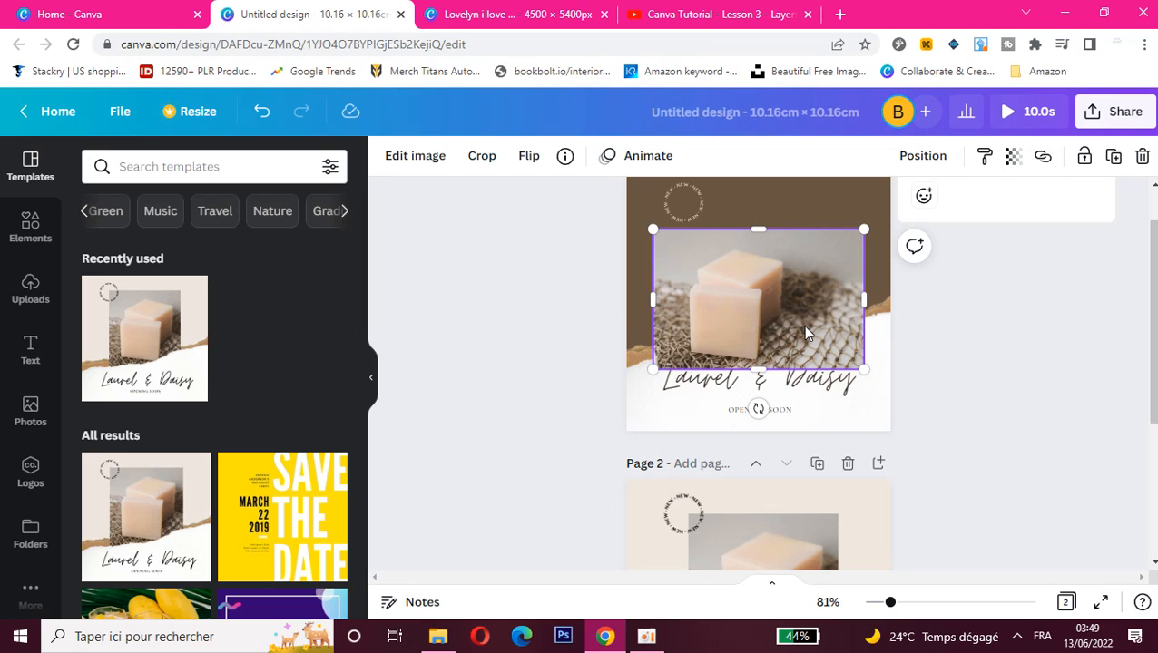
pyautogui.rightClick(766, 313)
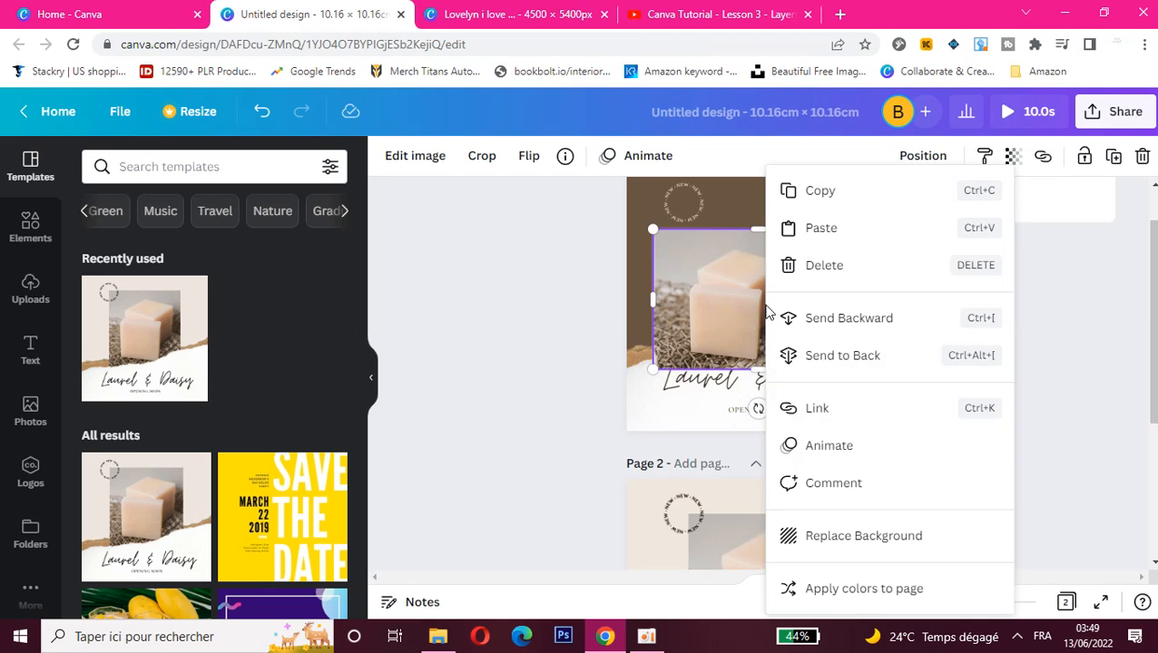
pyautogui.click(822, 591)
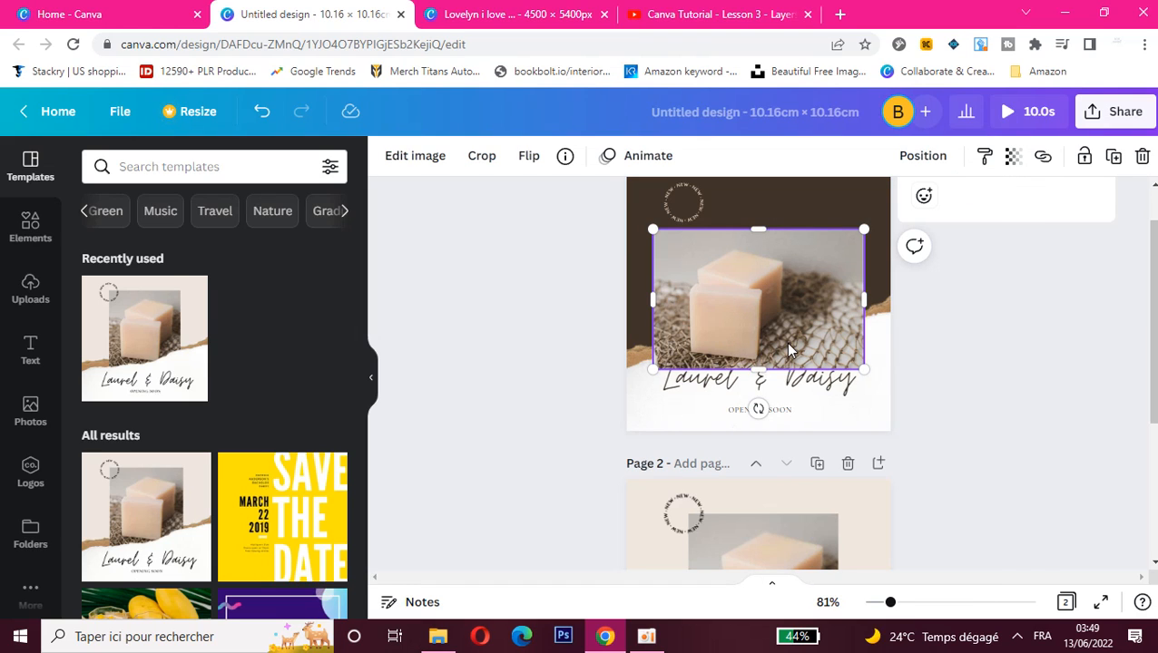
pyautogui.rightClick(785, 342)
pyautogui.click(822, 591)
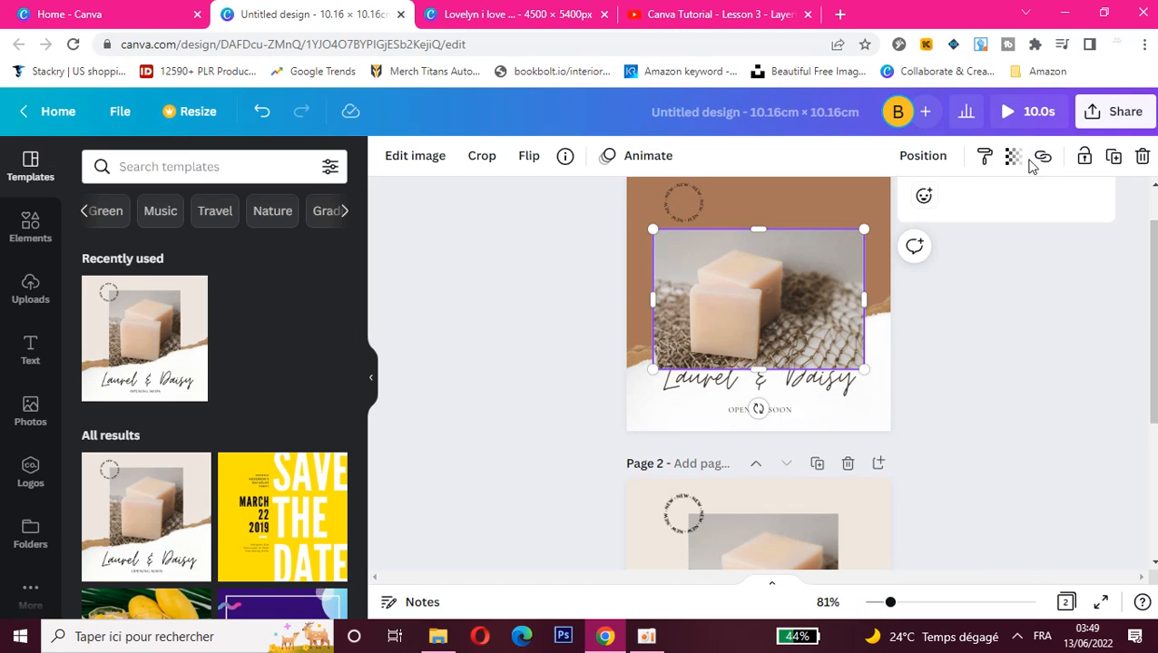
# - Download all pages of the design as an MP4 Video
pyautogui.click(1098, 118)
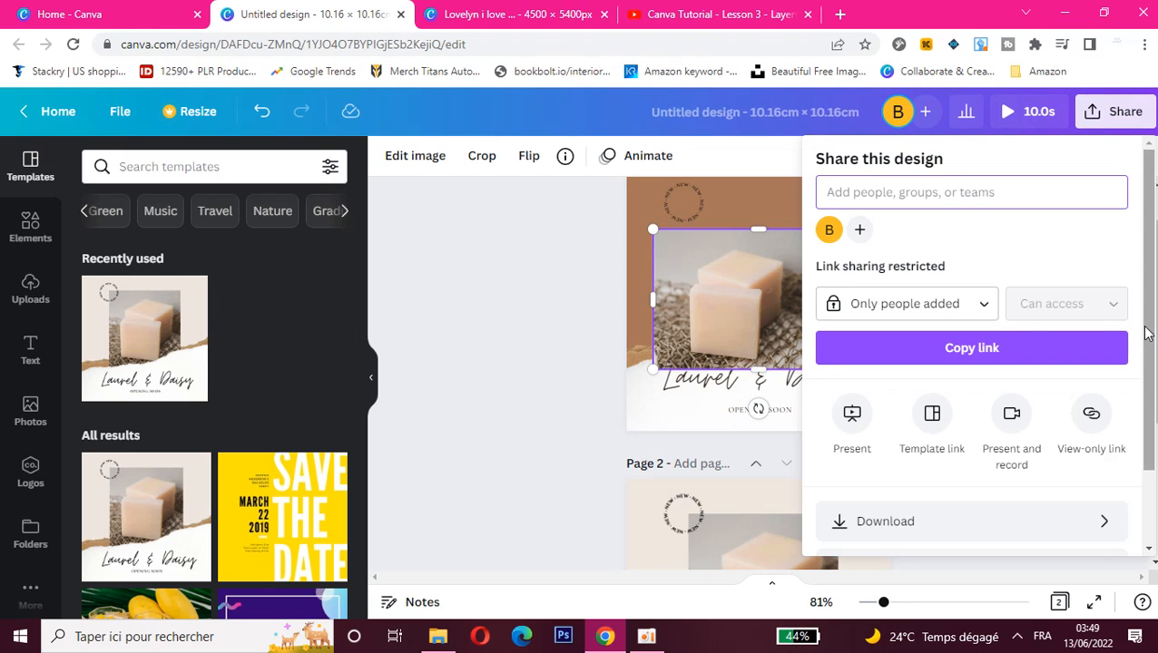
pyautogui.scroll(-1, 1141, 327)
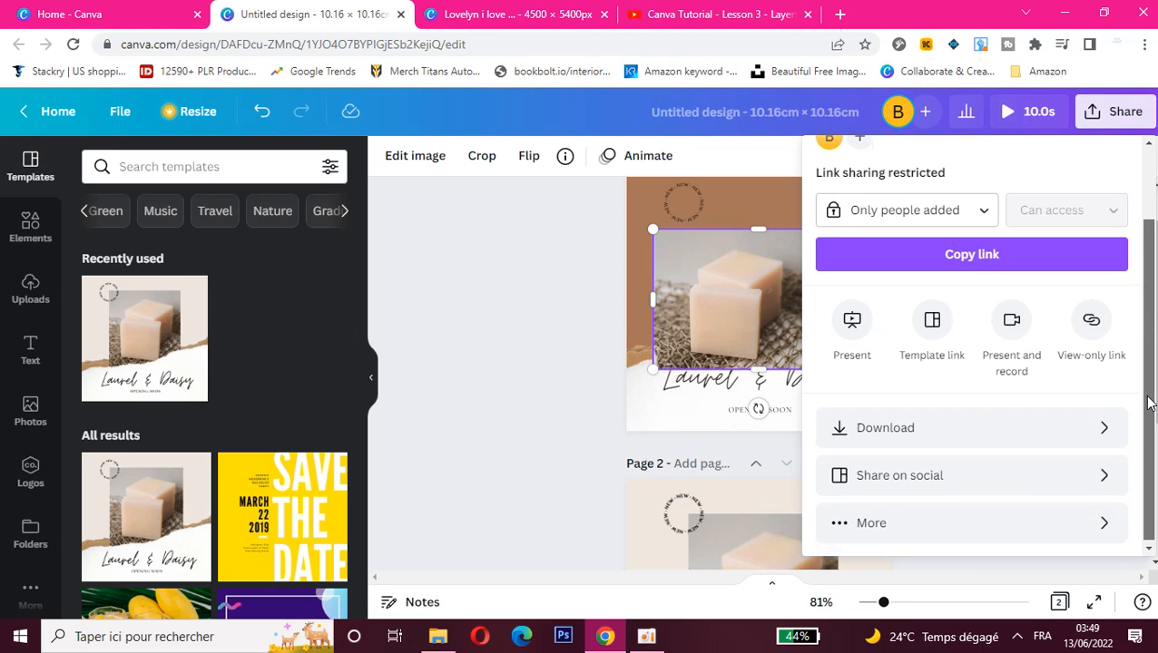
pyautogui.click(1114, 436)
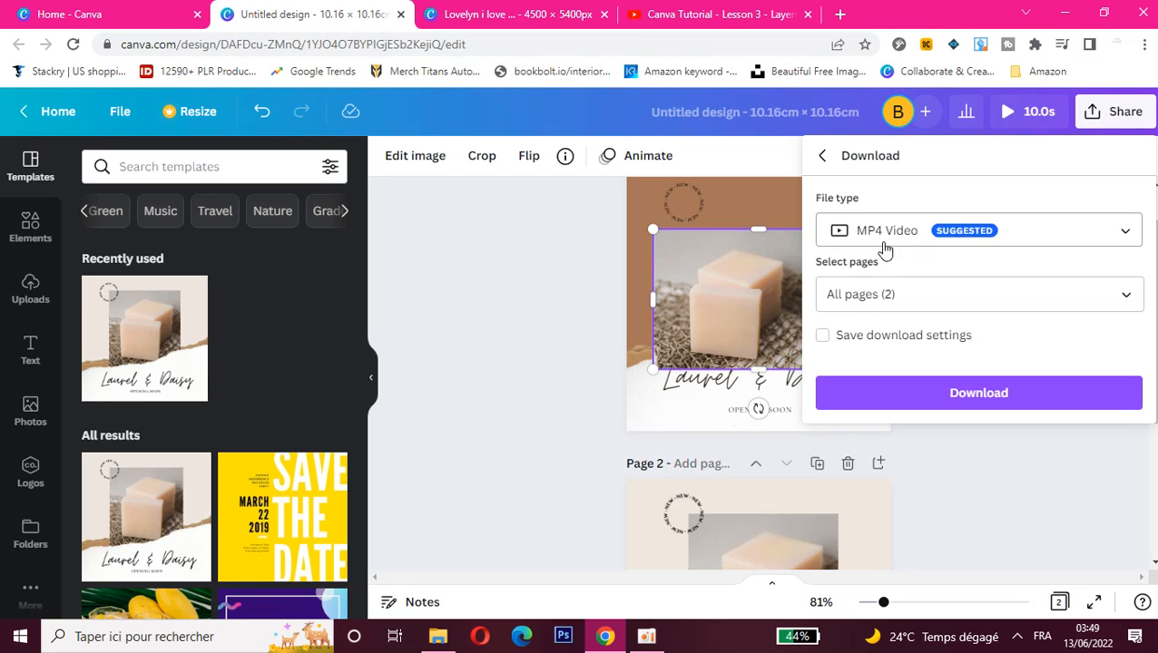
pyautogui.click(949, 402)
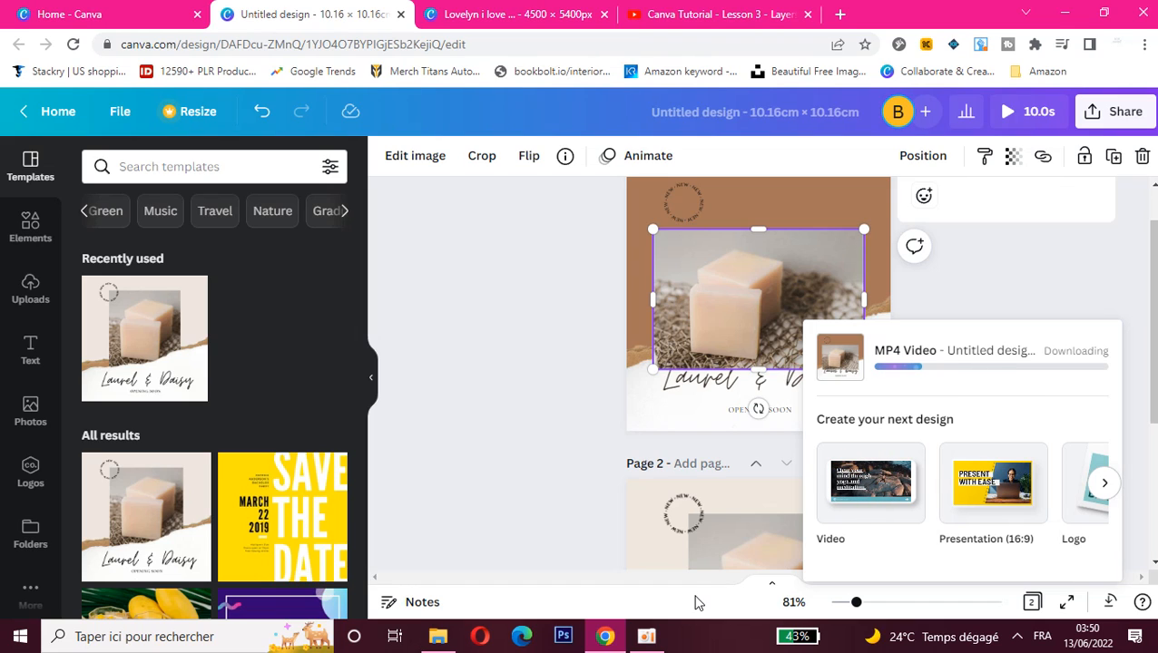
pyautogui.click(650, 642)
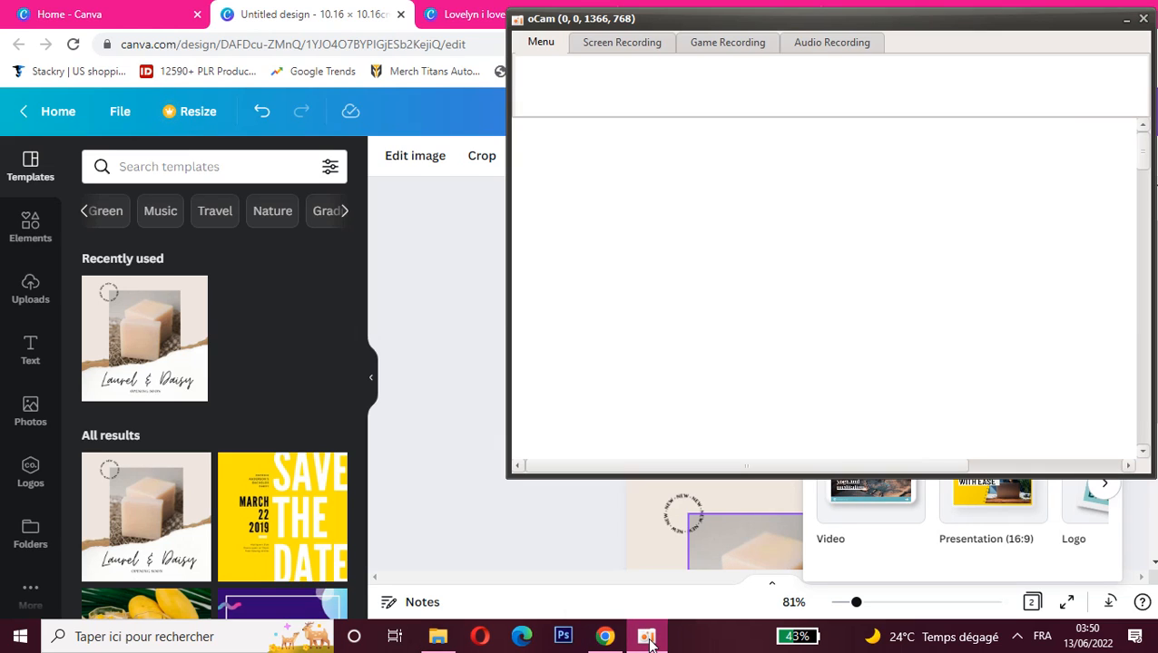
pyautogui.click(649, 640)
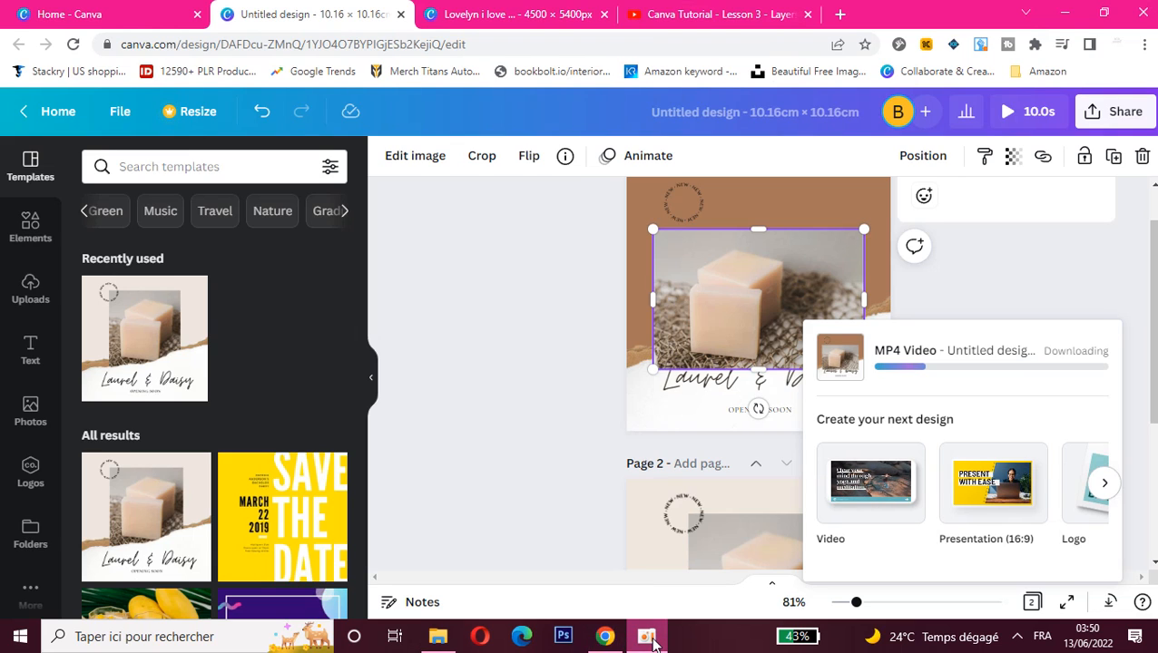
pyautogui.click(650, 640)
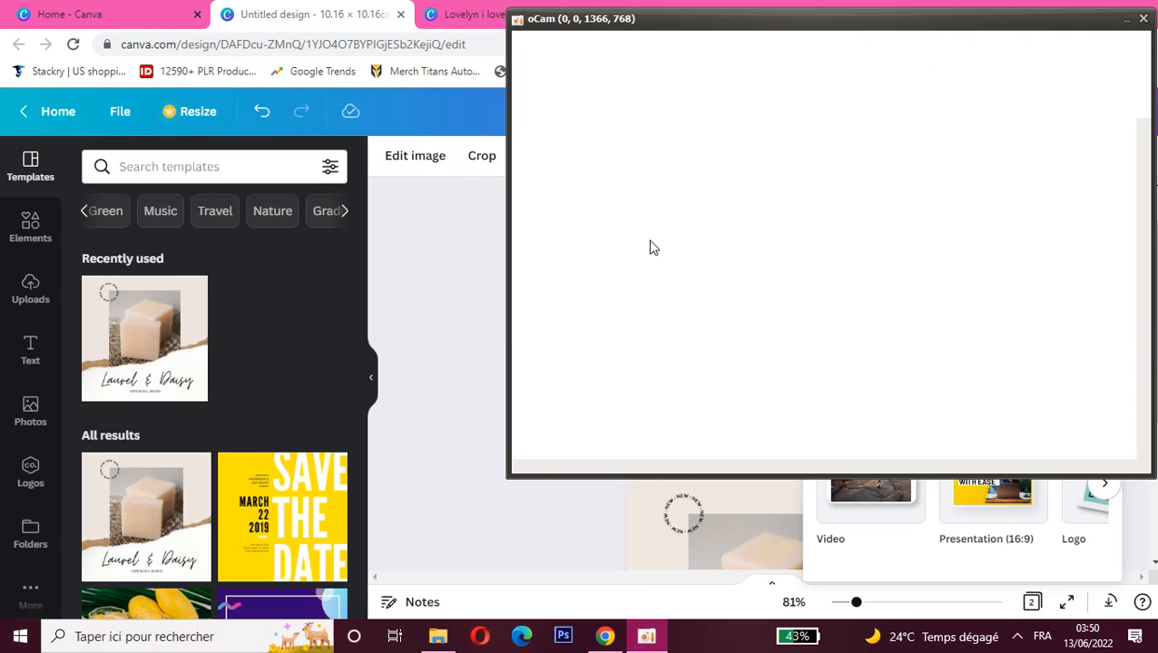
pyautogui.click(649, 641)
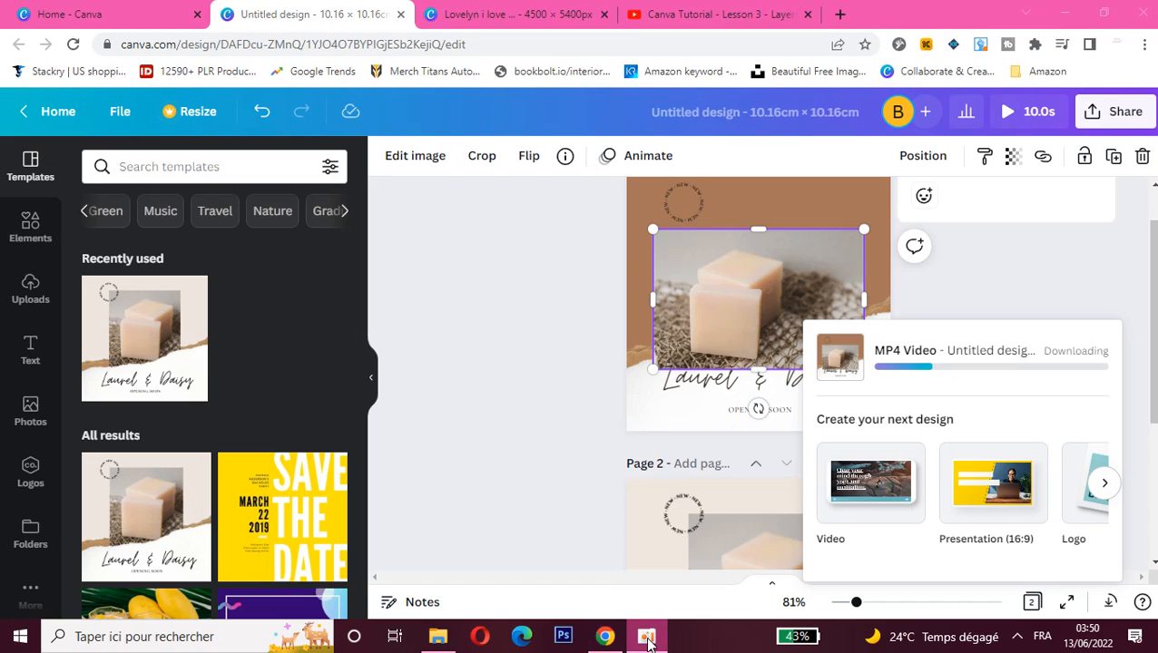